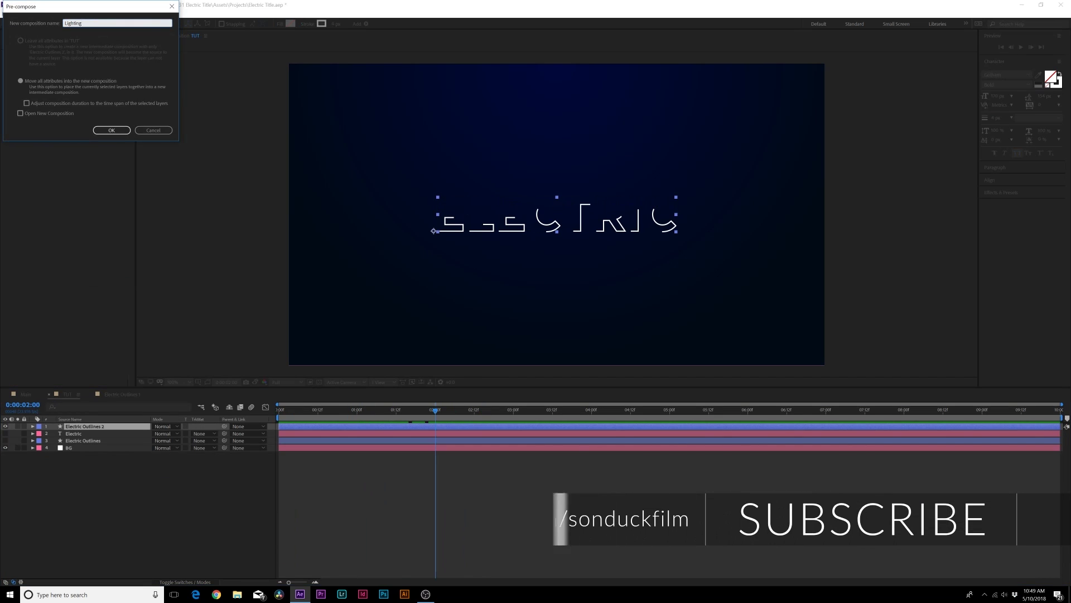
left_click(80, 13)
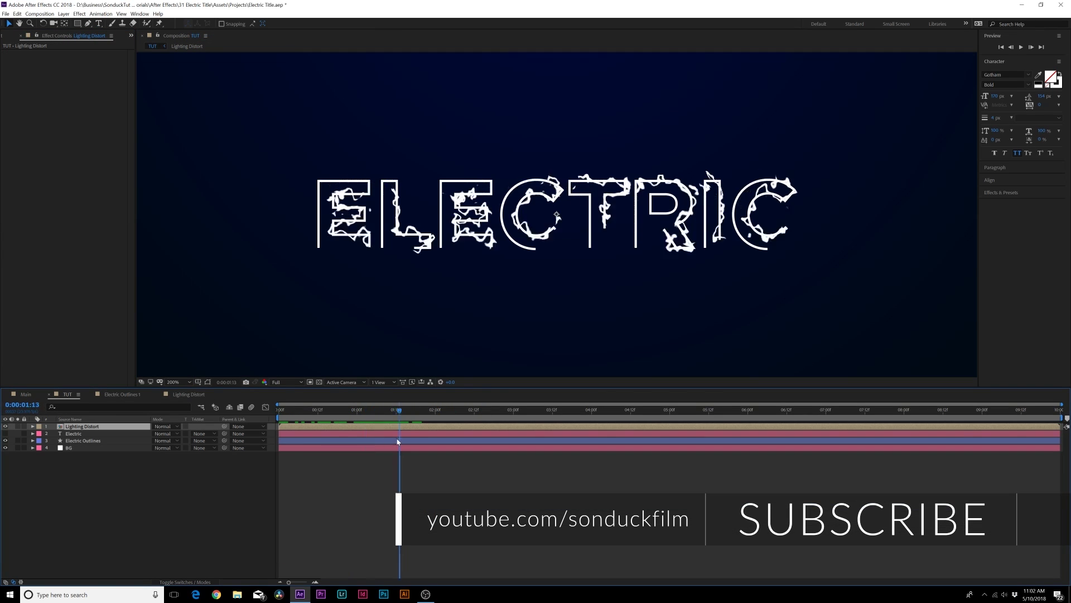
left_click(79, 14)
left_click(112, 150)
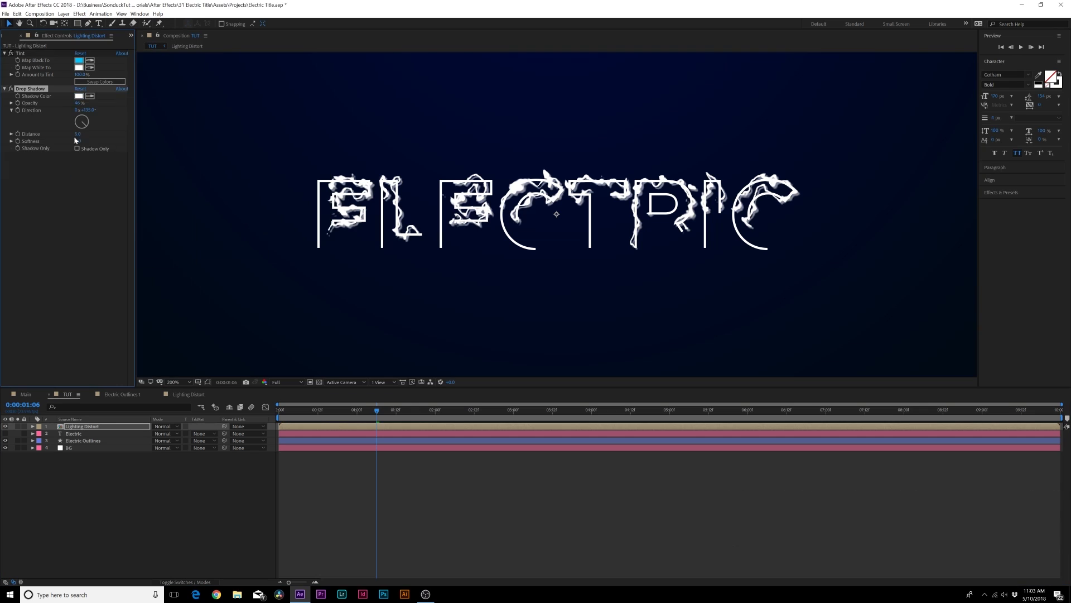
left_click(79, 14)
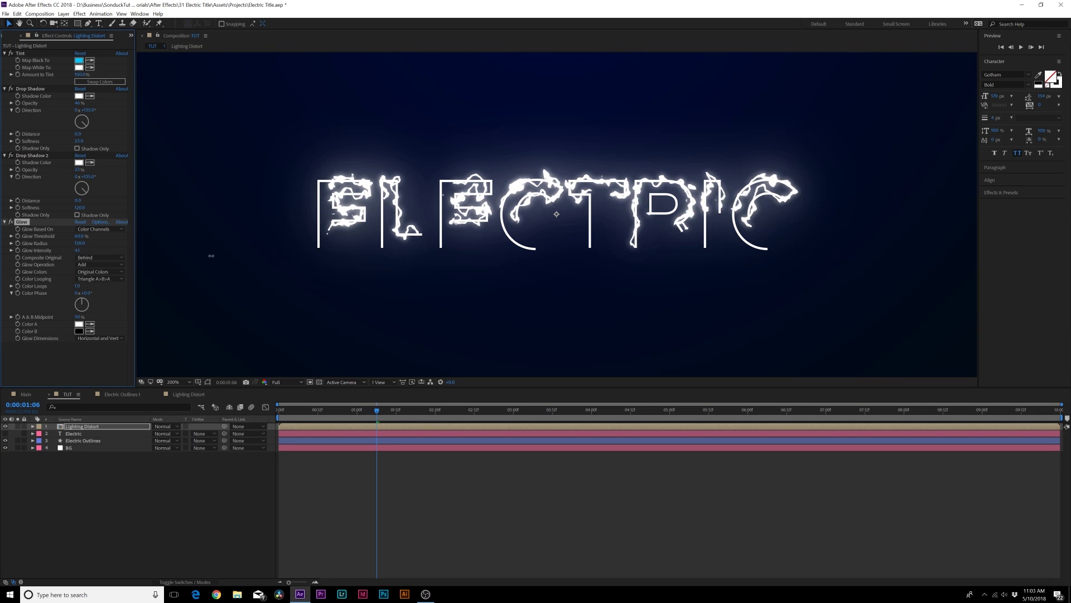
left_click(121, 278)
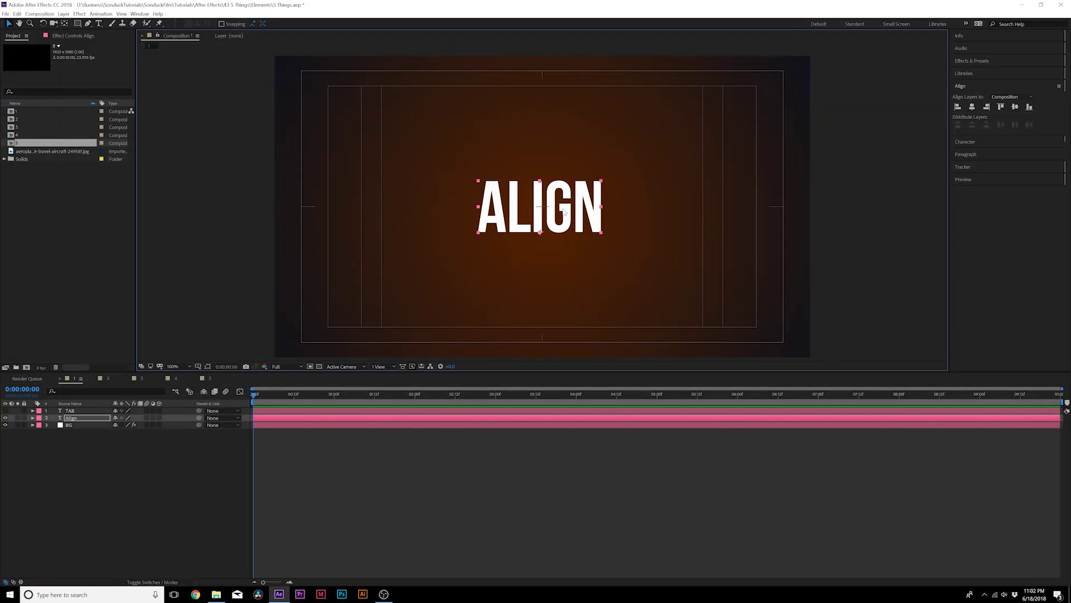
key("semicolon")
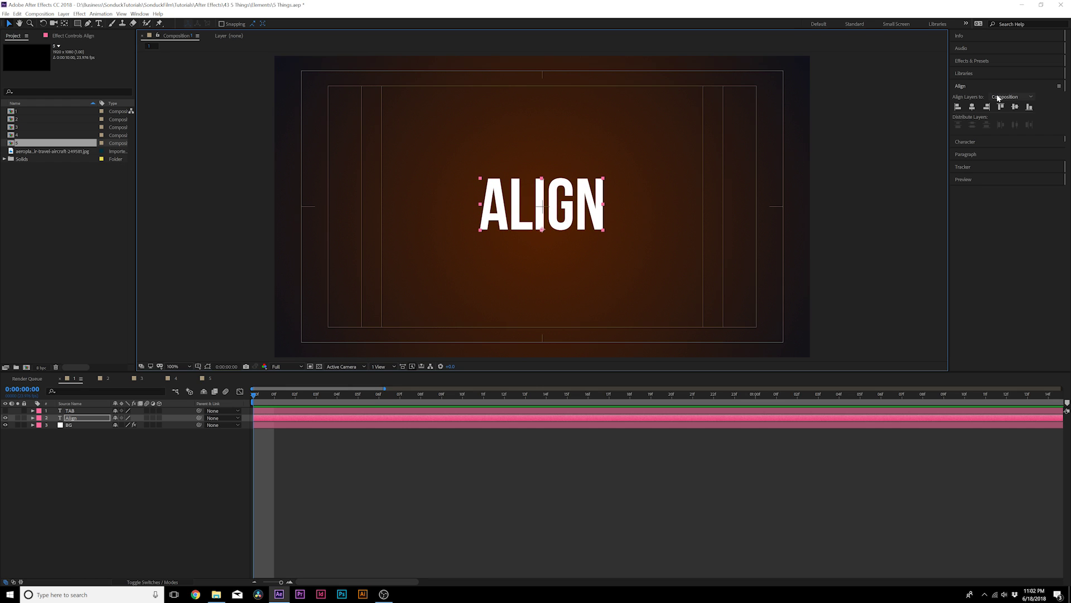
left_click(960, 91)
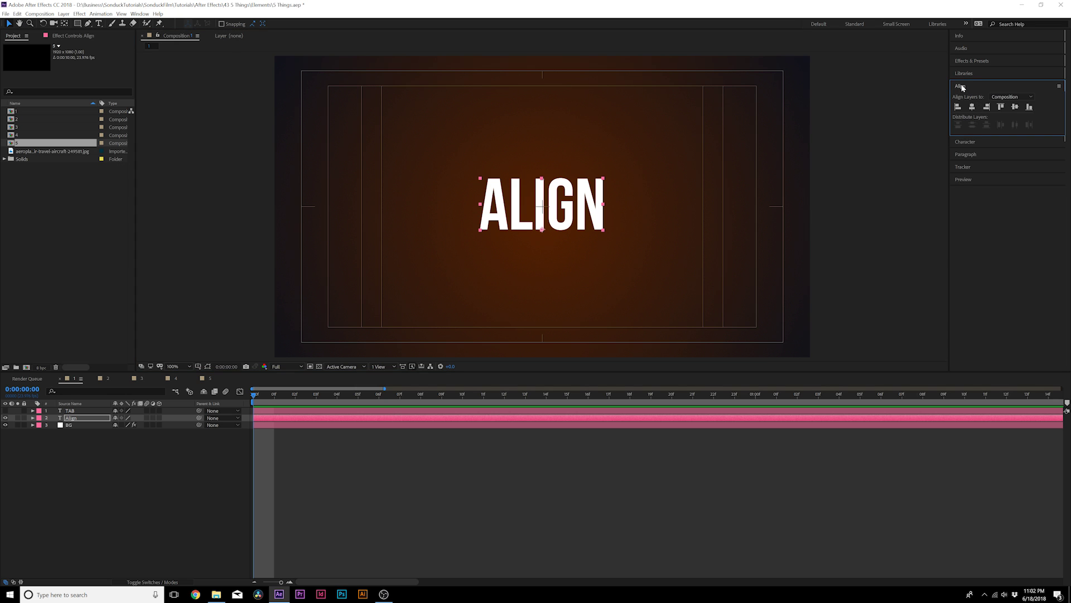
- Switch the workspace to Standard and return to All Panels
left_click(139, 14)
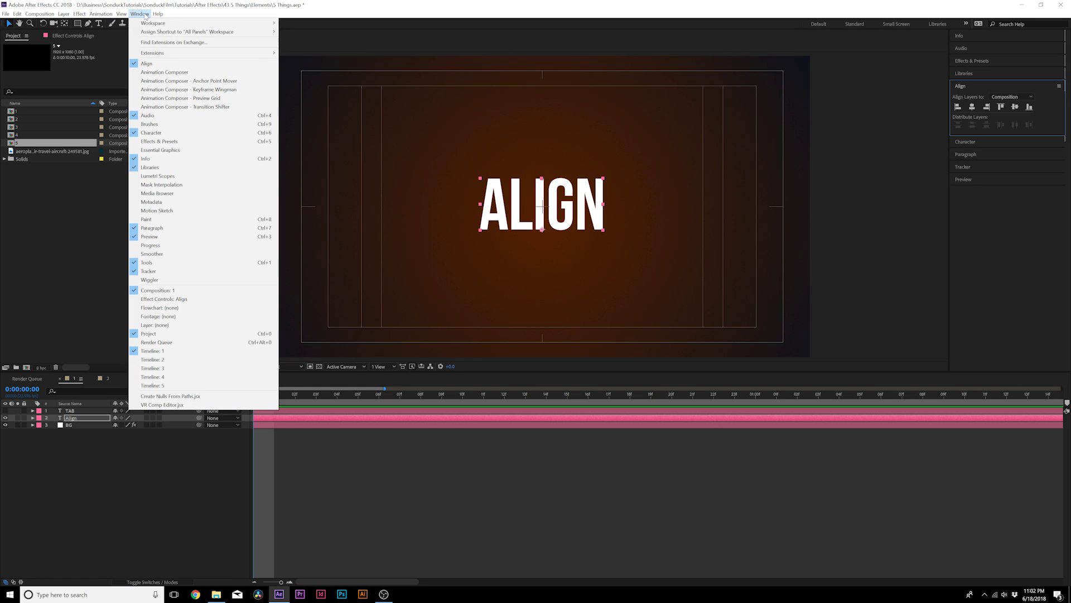
mouse_move(159, 24)
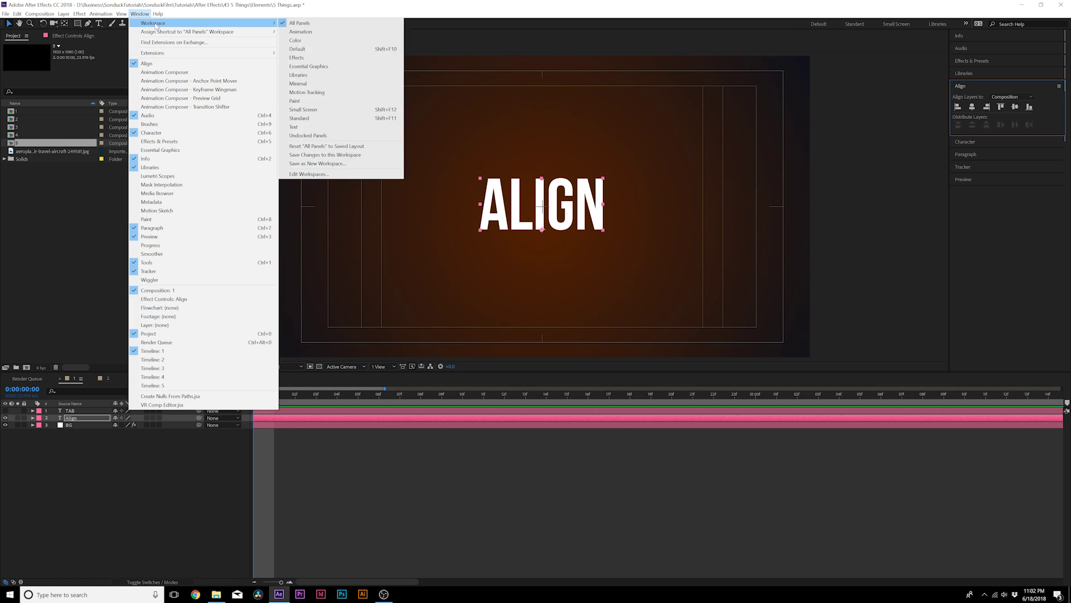
left_click(301, 118)
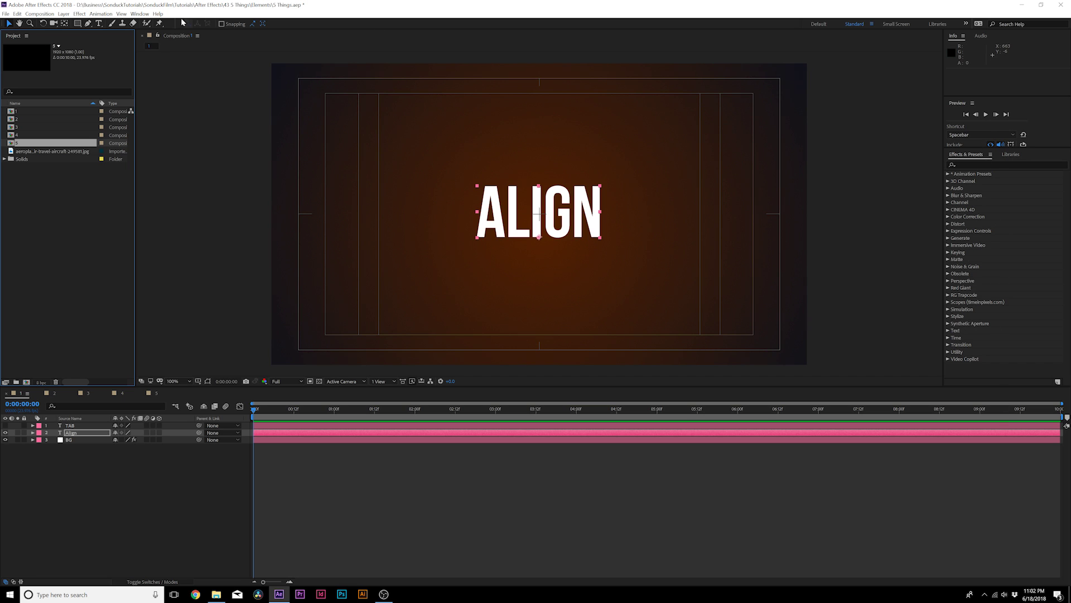
left_click(138, 14)
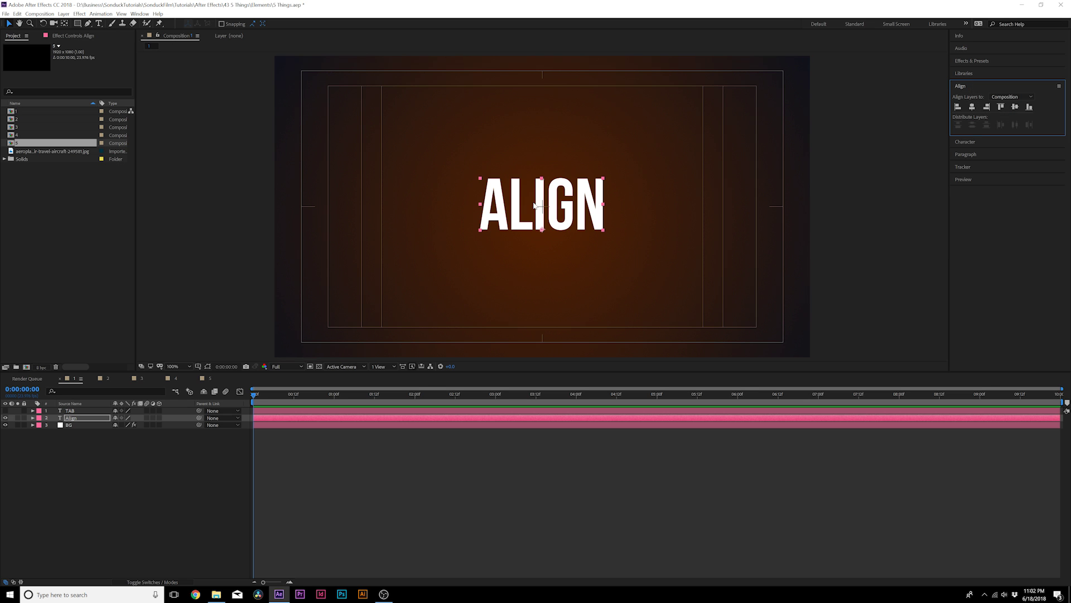
- Move the ALIGN text off centre toward the lower left, then align it horizontally and vertically to the composition's centre
left_click_drag(535, 205, 434, 264)
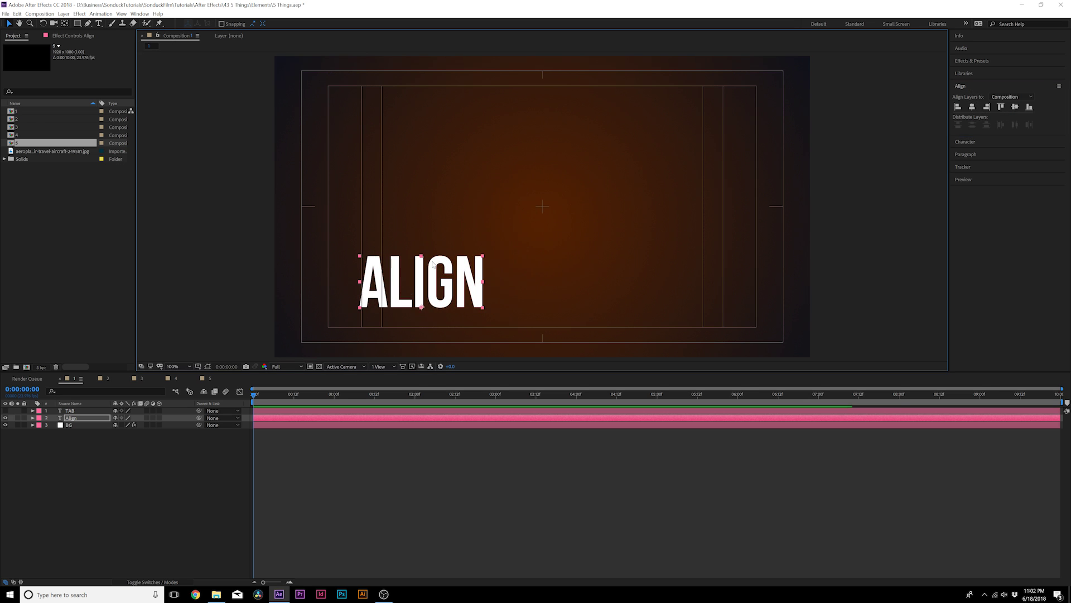
left_click(972, 107)
left_click(1019, 109)
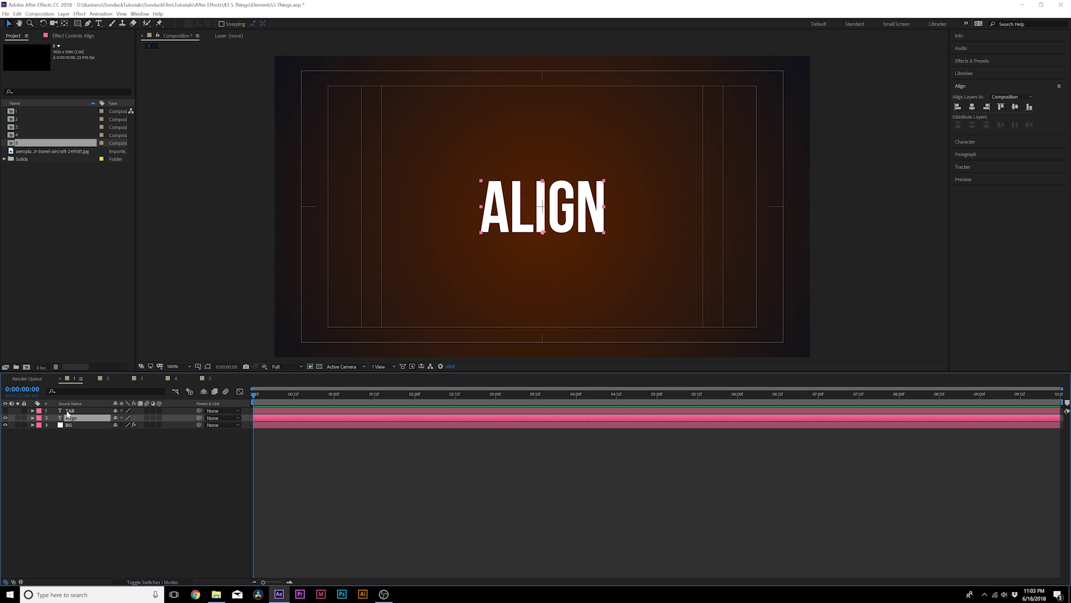
- Show the TAB layer and align the left edges of the TAB and ALIGN texts to each other
left_click(6, 411)
left_click(67, 410, "shift")
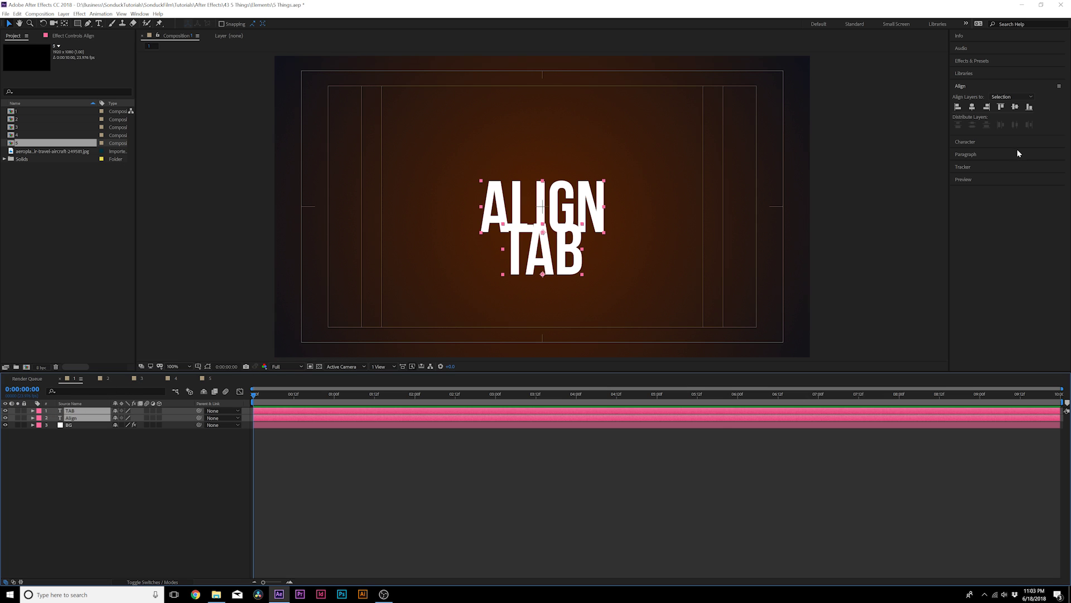
left_click(958, 107)
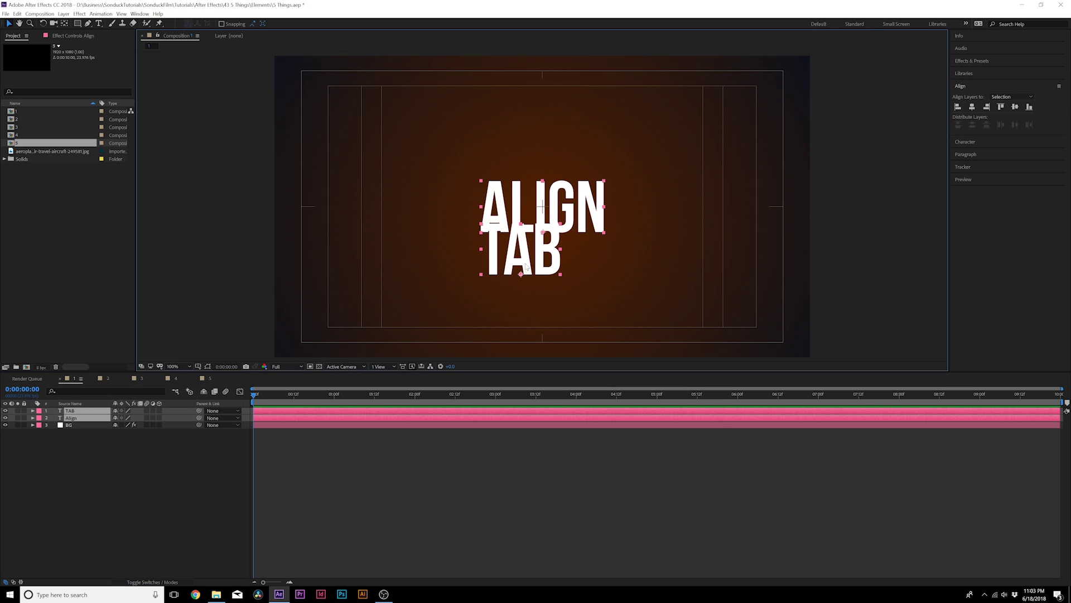
- Move the TAB text straight down so it sits just below the ALIGN text without overlapping
left_click(500, 460)
left_click(71, 412)
left_click_drag(524, 252, 524, 264)
- Align the TAB and ALIGN layers to their selection by right edges, then by horizontal centres
left_click(69, 419, "shift")
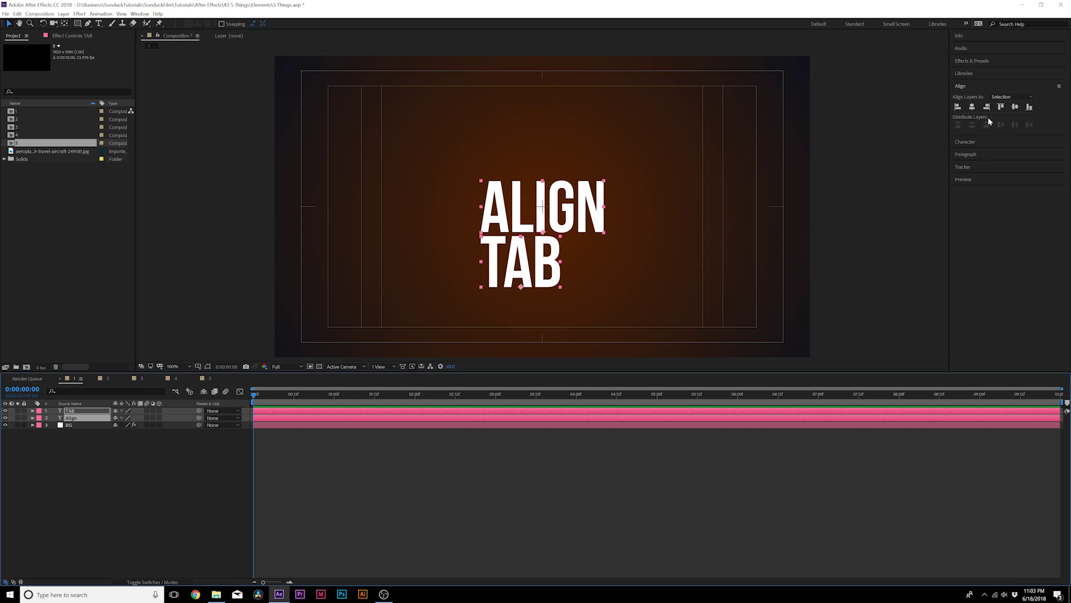
left_click(987, 108)
left_click(972, 108)
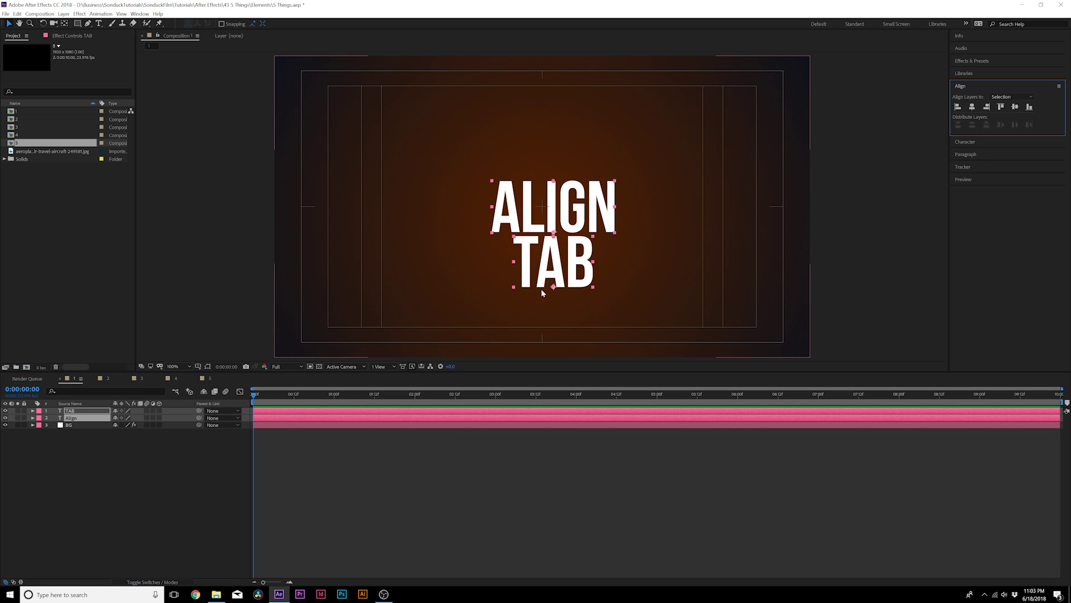
- Hide the TAB layer and centre the ALIGN text horizontally in the composition
left_click(84, 438)
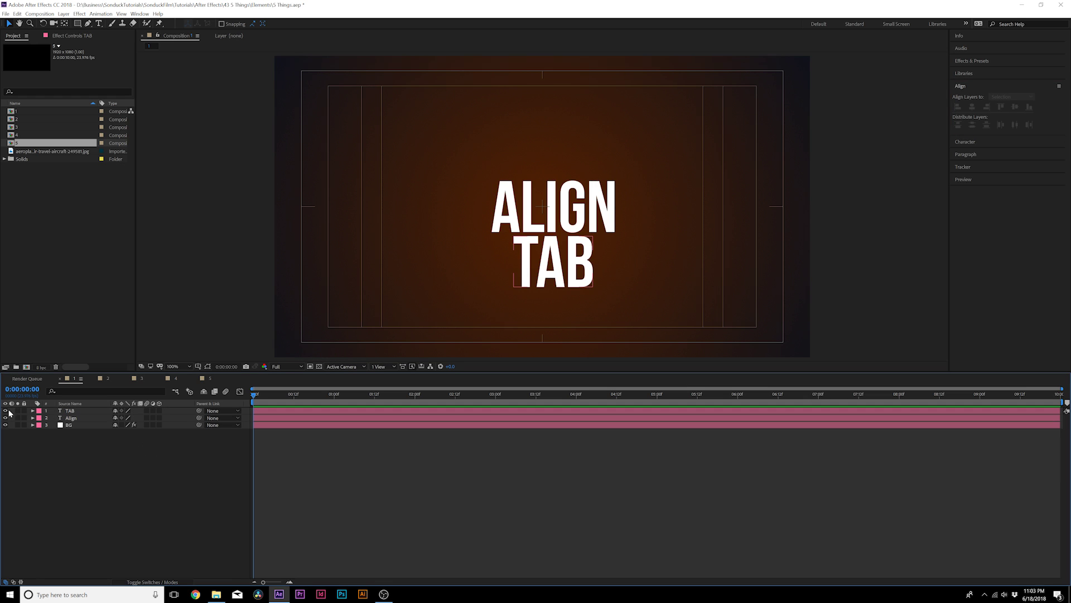
left_click(6, 410)
left_click(96, 418)
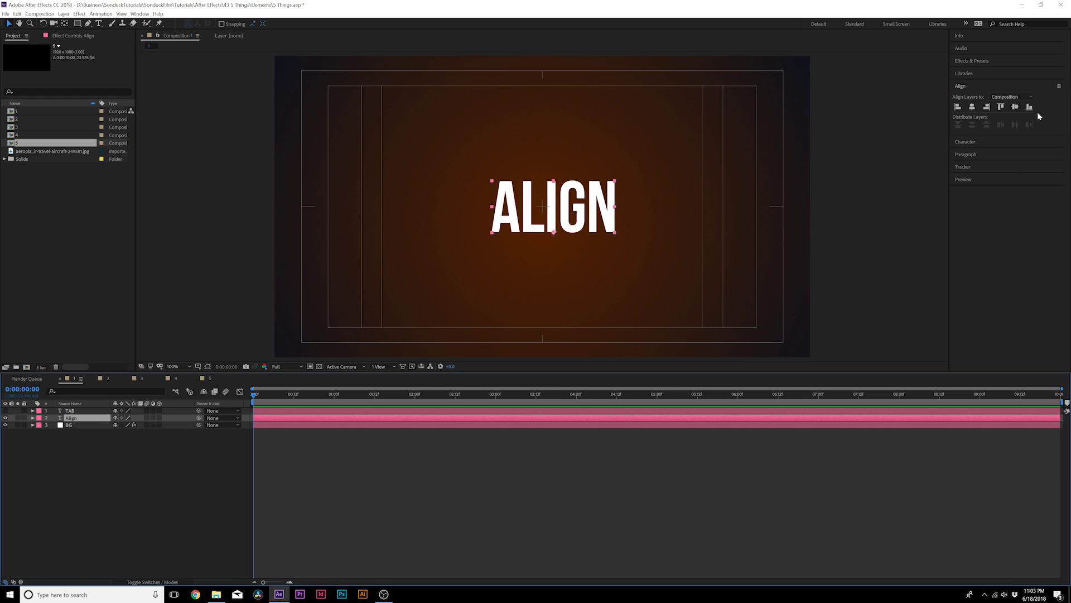
left_click(976, 108)
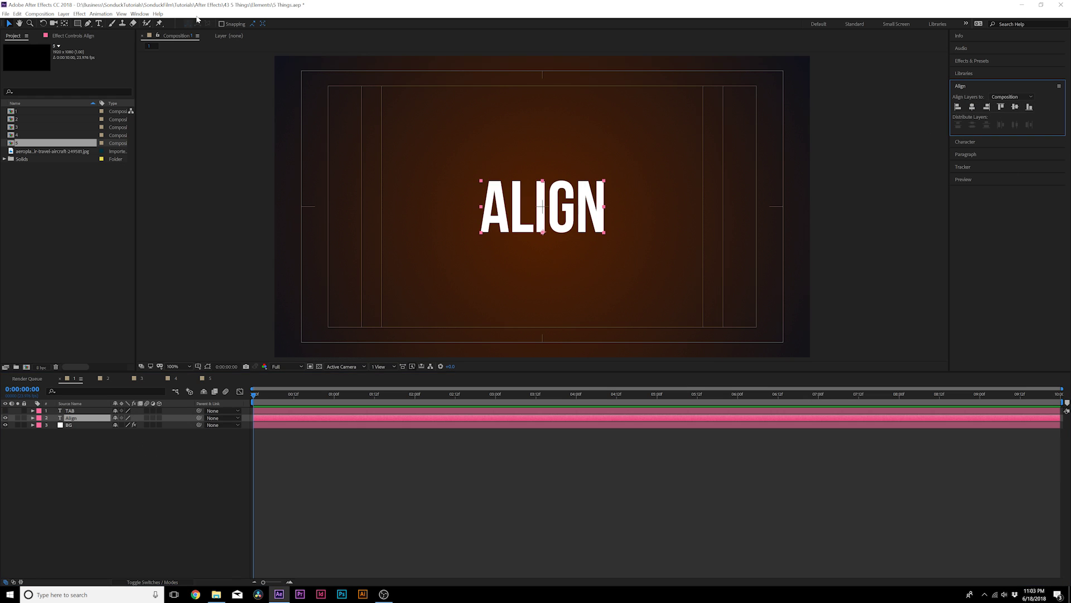
- Enable snapping, show the TAB layer again, and reposition the TAB and ALIGN texts stacked on a shared centre line
left_click(221, 24)
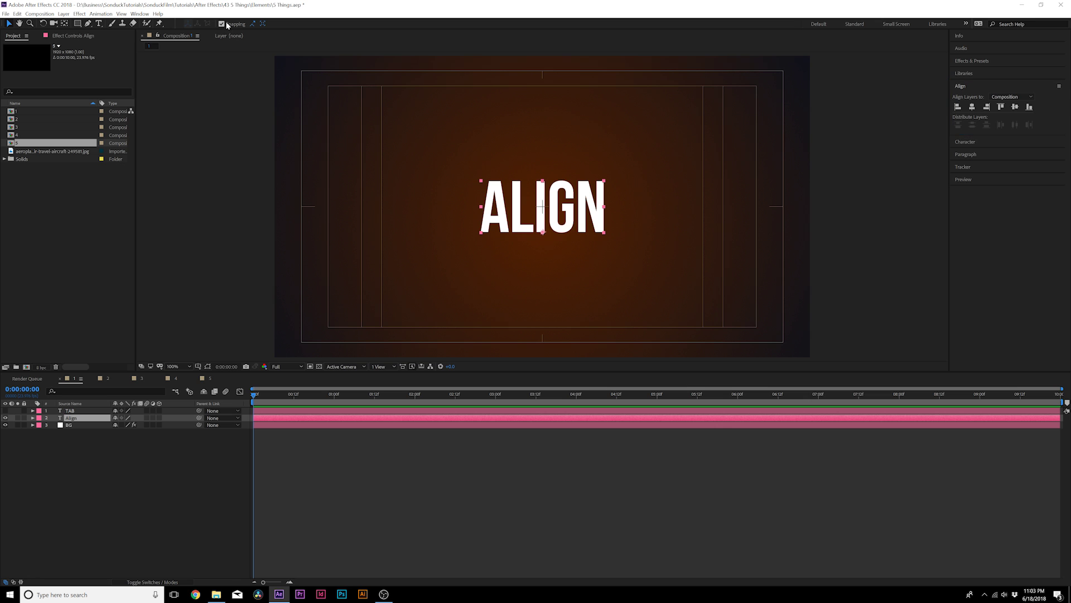
left_click(4, 411)
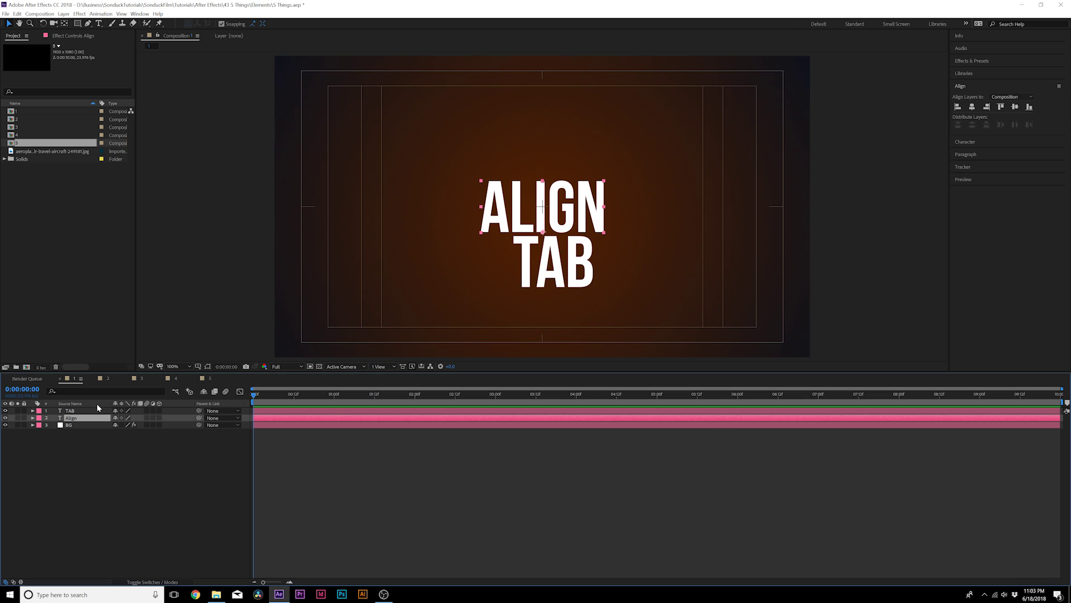
left_click(558, 241)
left_click_drag(558, 241, 545, 269)
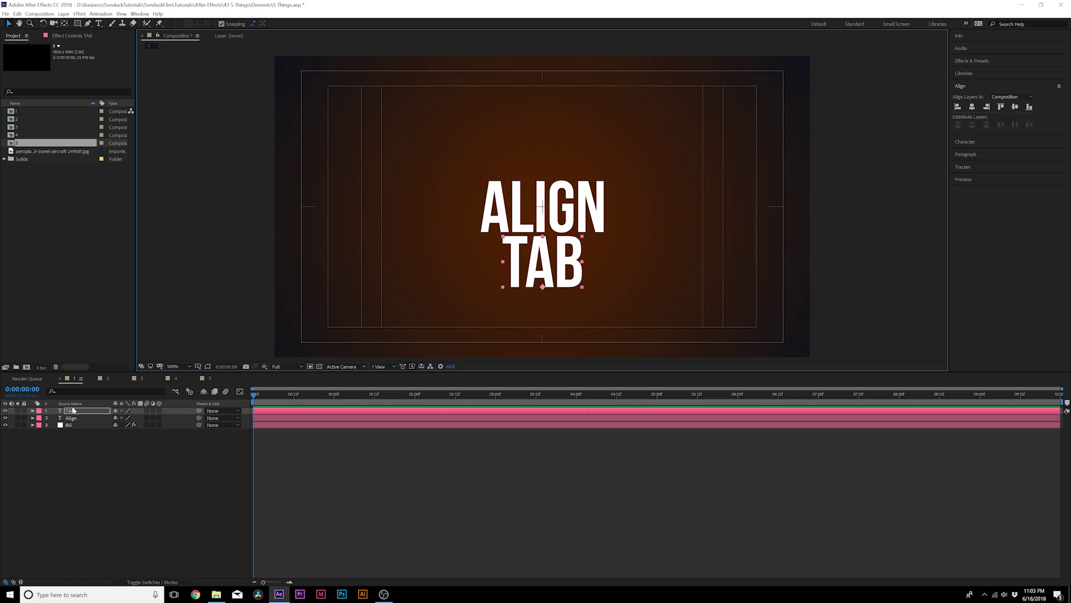
left_click(72, 418, "shift")
left_click_drag(544, 210, 543, 197)
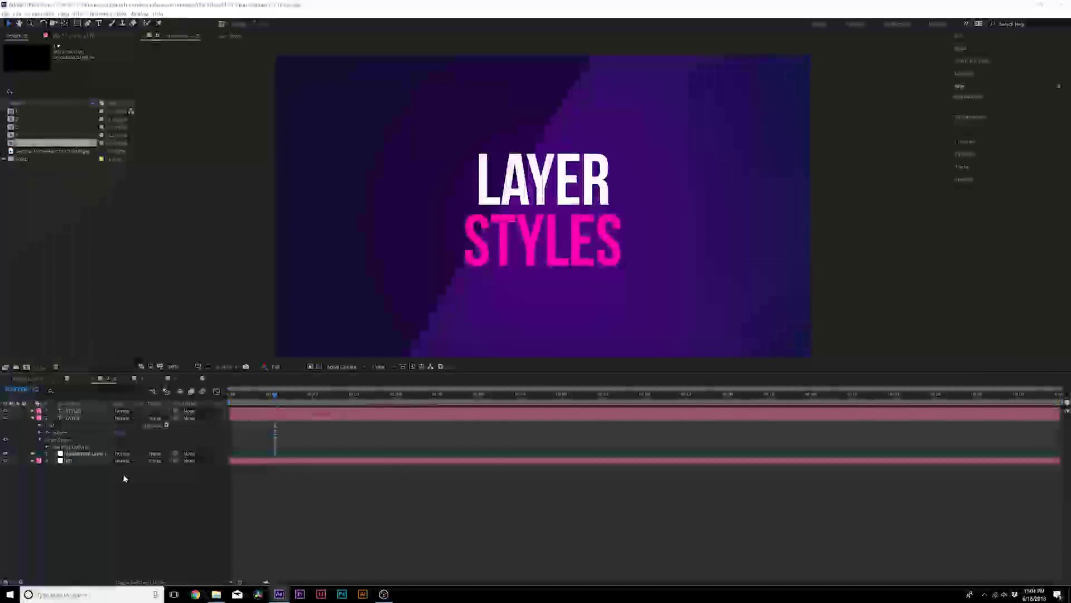
- Add a Bevel and Emboss layer style to the LAYER text layer
left_click(71, 418)
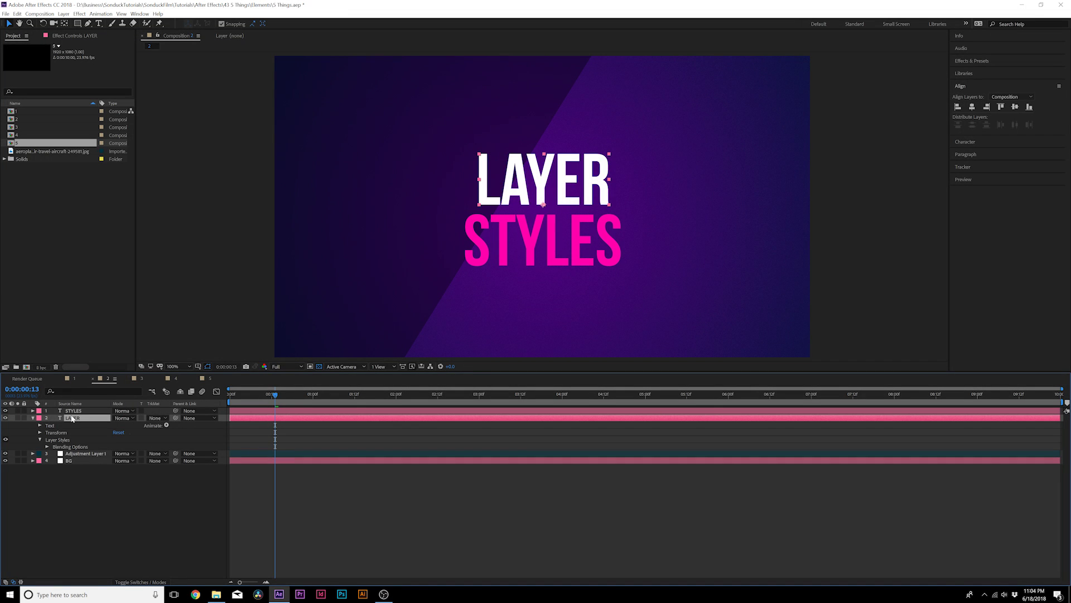
right_click(75, 421)
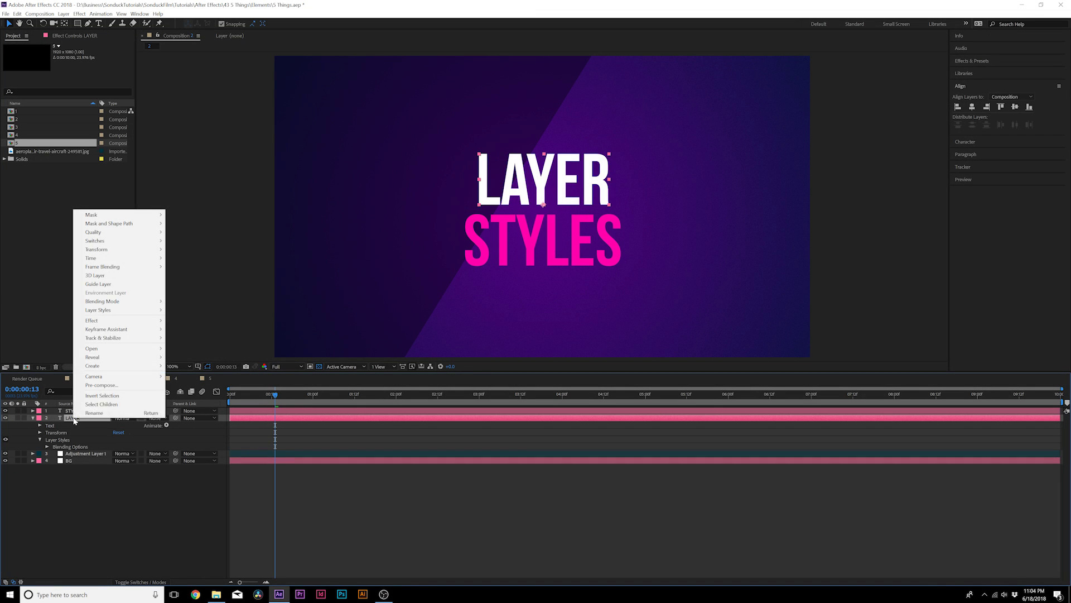
mouse_move(139, 310)
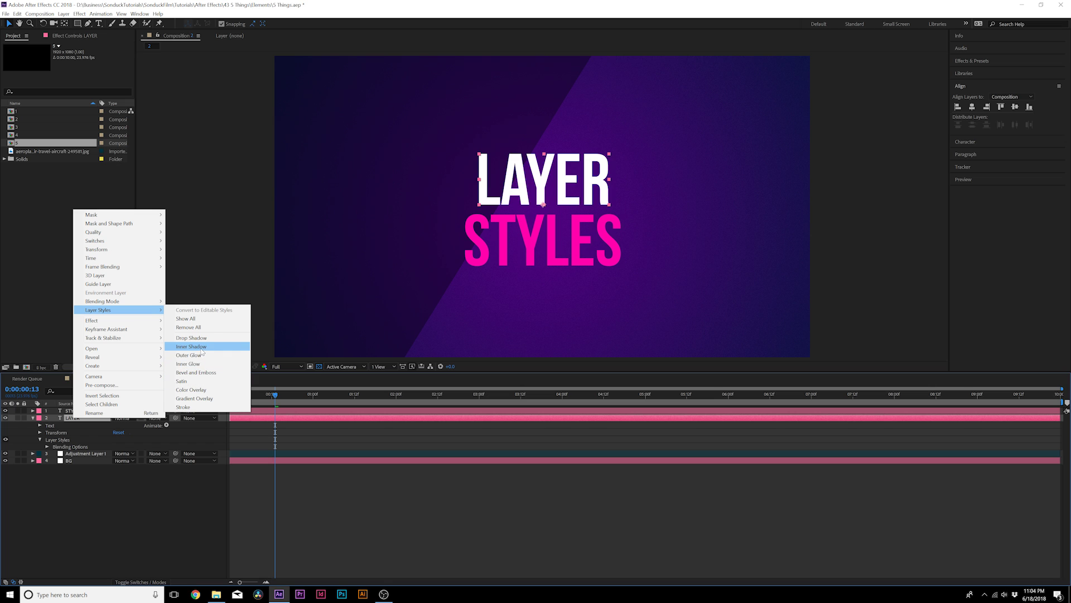
left_click(196, 372)
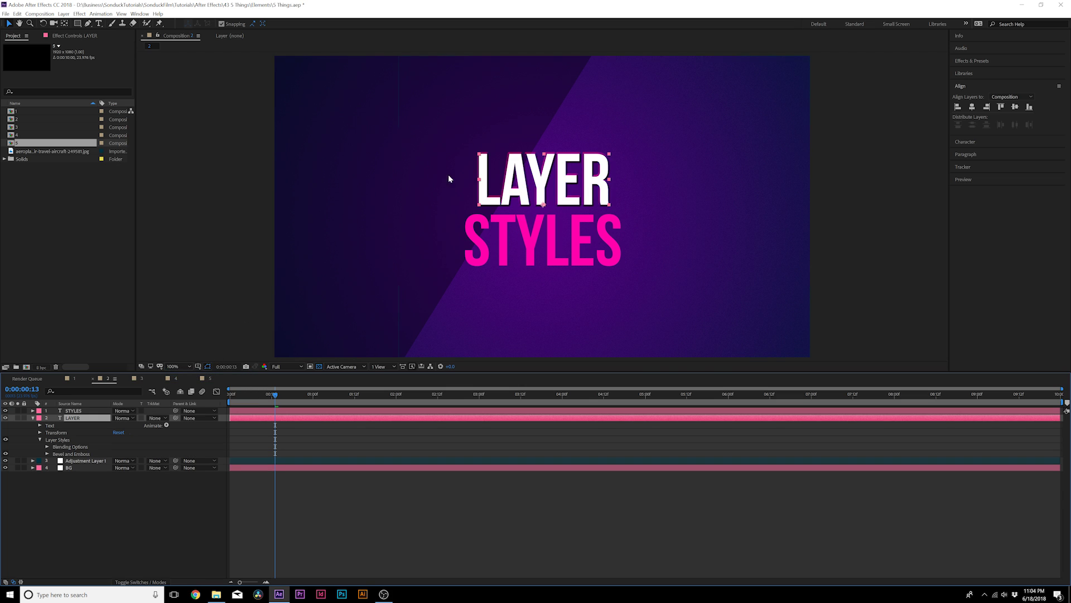
- Expand the Bevel and Emboss style of the LAYER text and examine its properties
key("period")
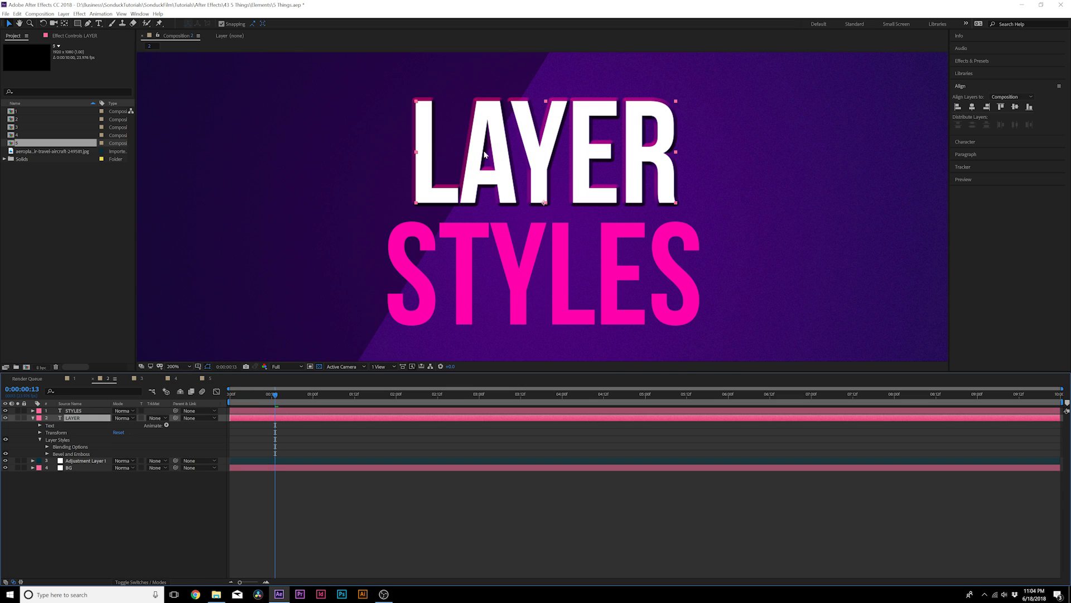
left_click(48, 454)
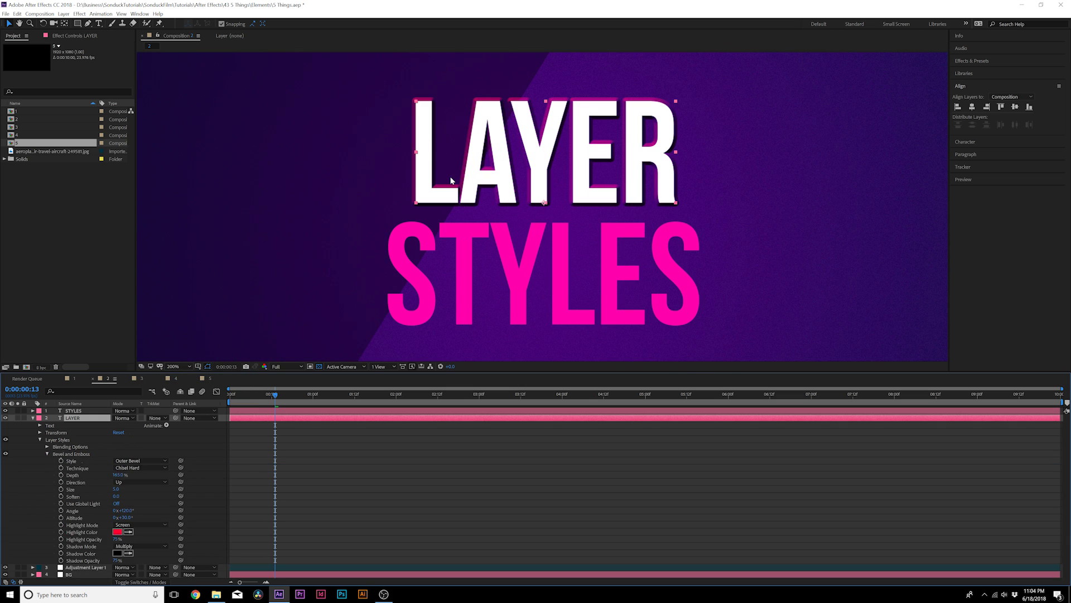
left_click(166, 426)
left_click(120, 438)
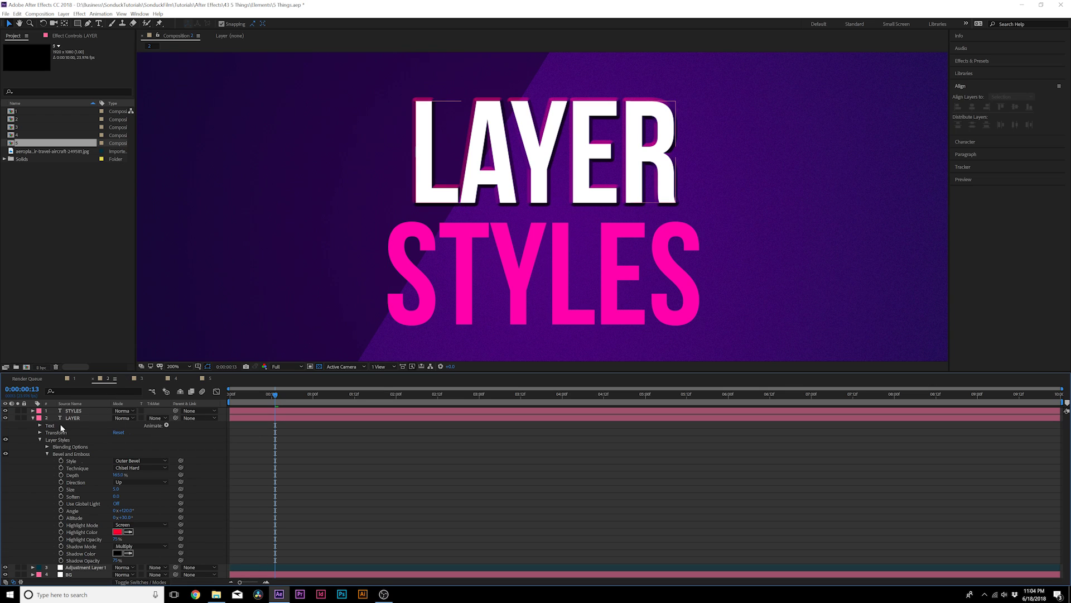
- Add Drop Shadow and Gradient Overlay layer styles to the LAYER text layer
right_click(75, 420)
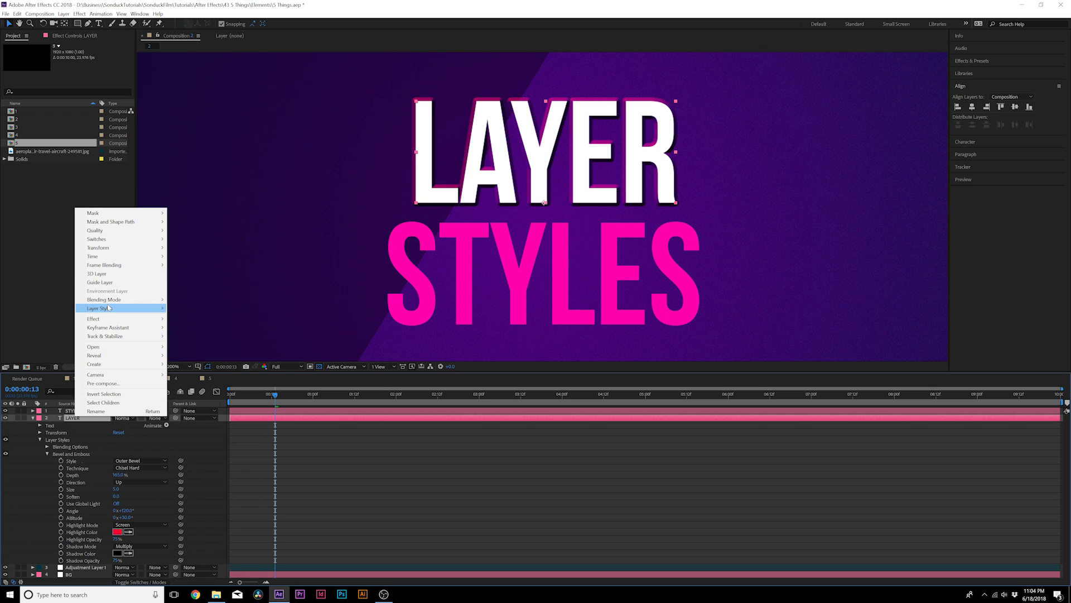
left_click(192, 336)
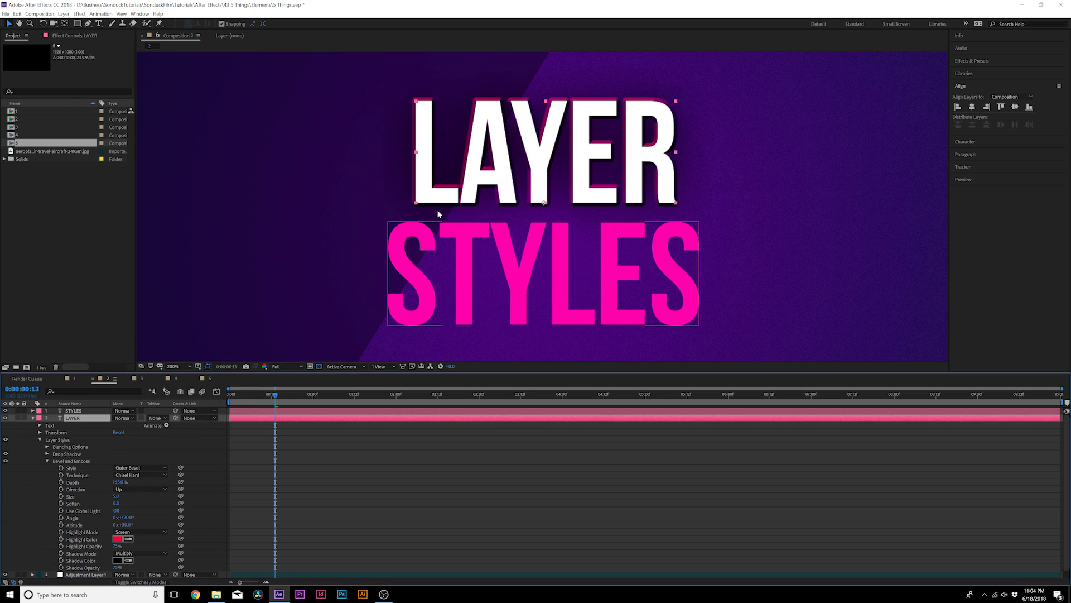
right_click(74, 420)
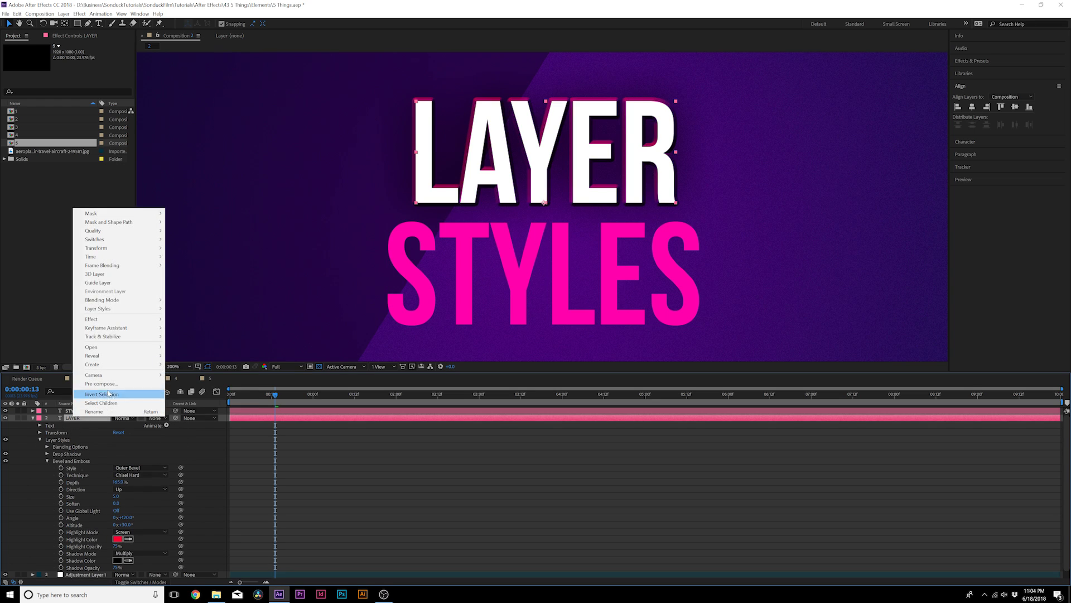
mouse_move(98, 314)
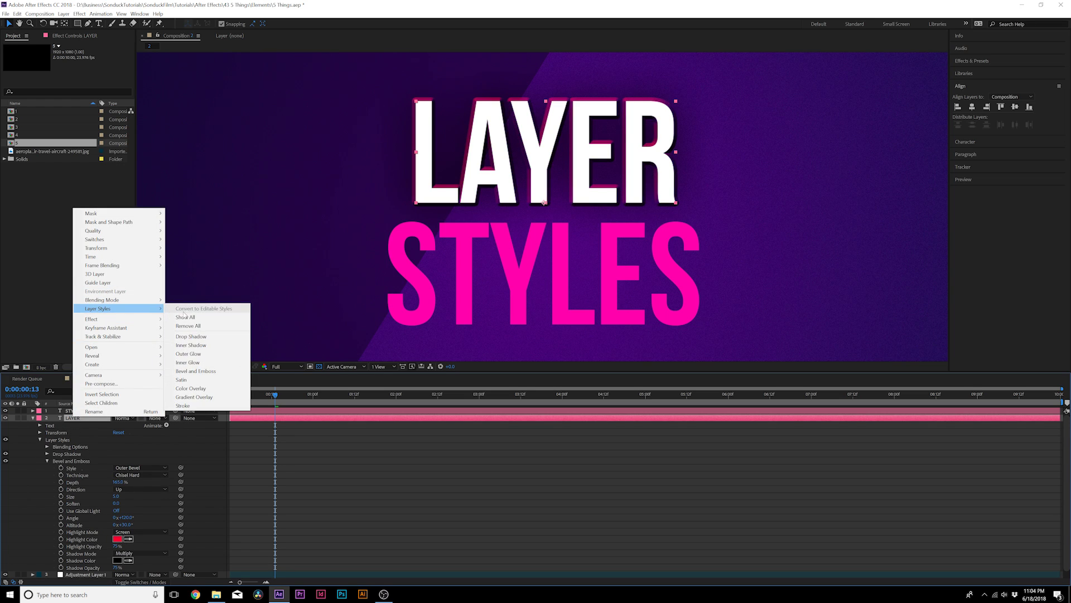
left_click(189, 397)
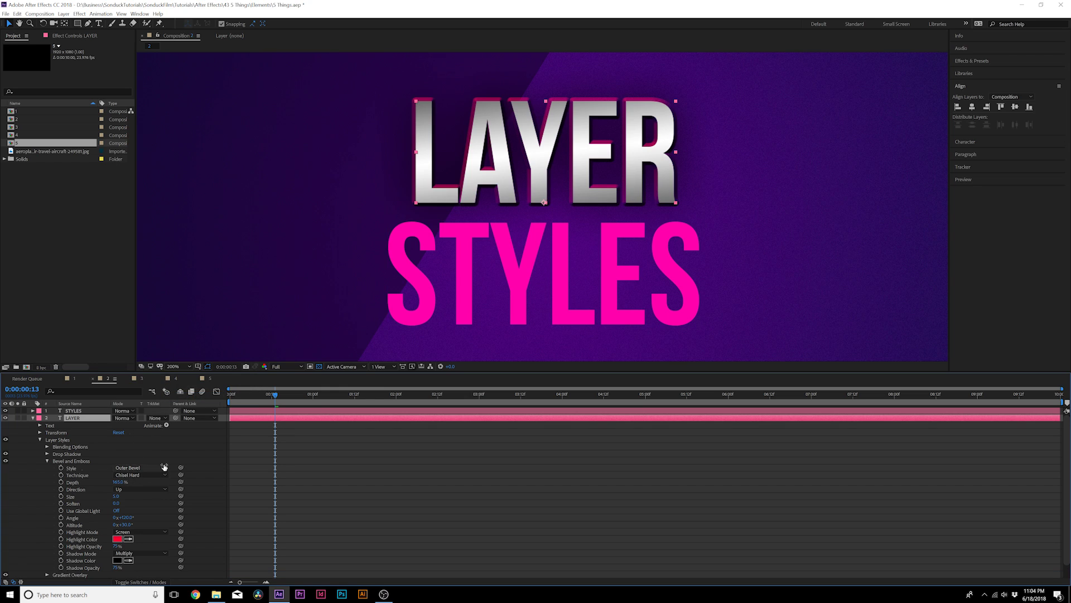
- Toggle all layer styles of the LAYER text off and back on to compare the look
left_click(6, 440)
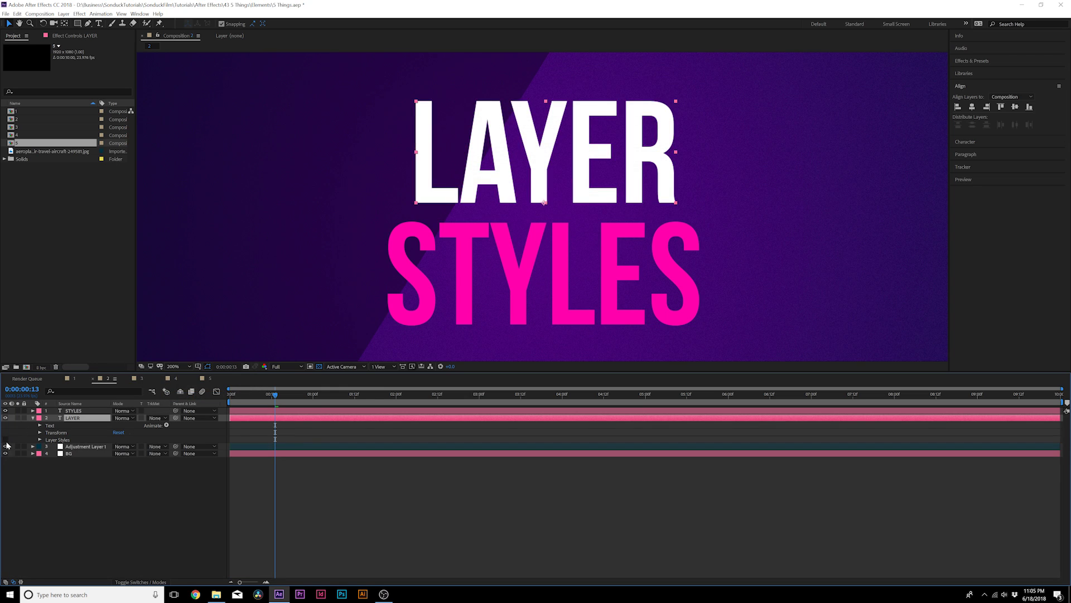
left_click(7, 440)
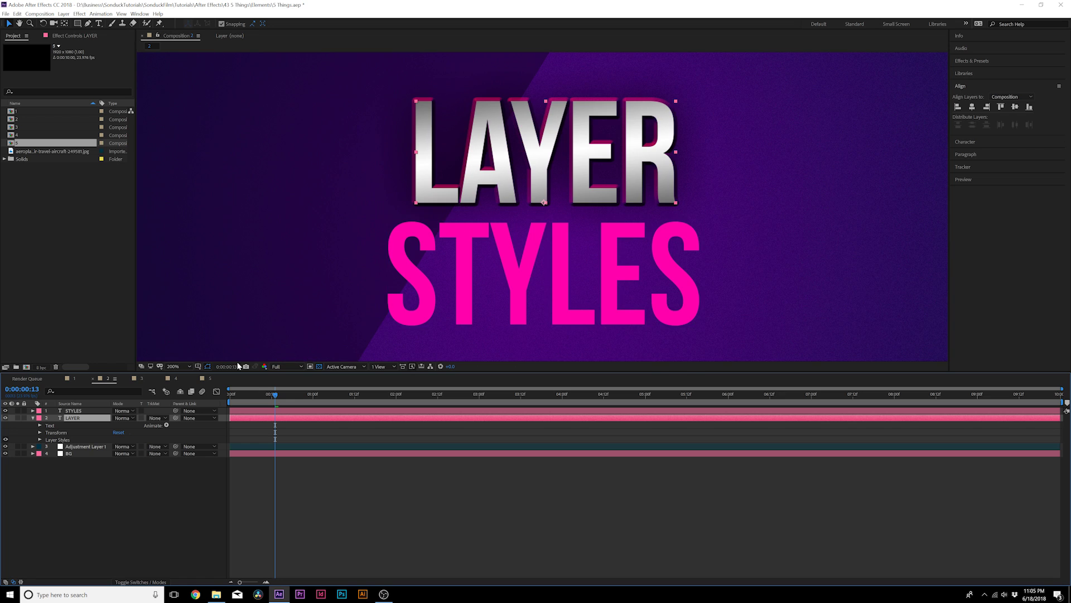
- Turn on the layer styles of the STYLES text layer and collapse the properties of both text layers
left_click(25, 411)
left_click(32, 411)
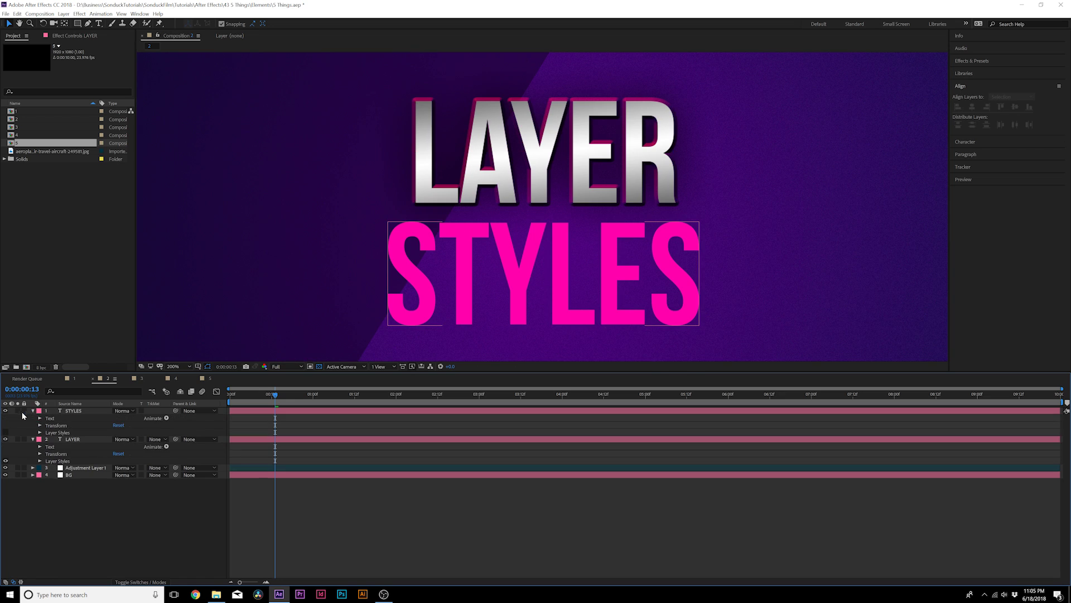
left_click(6, 433)
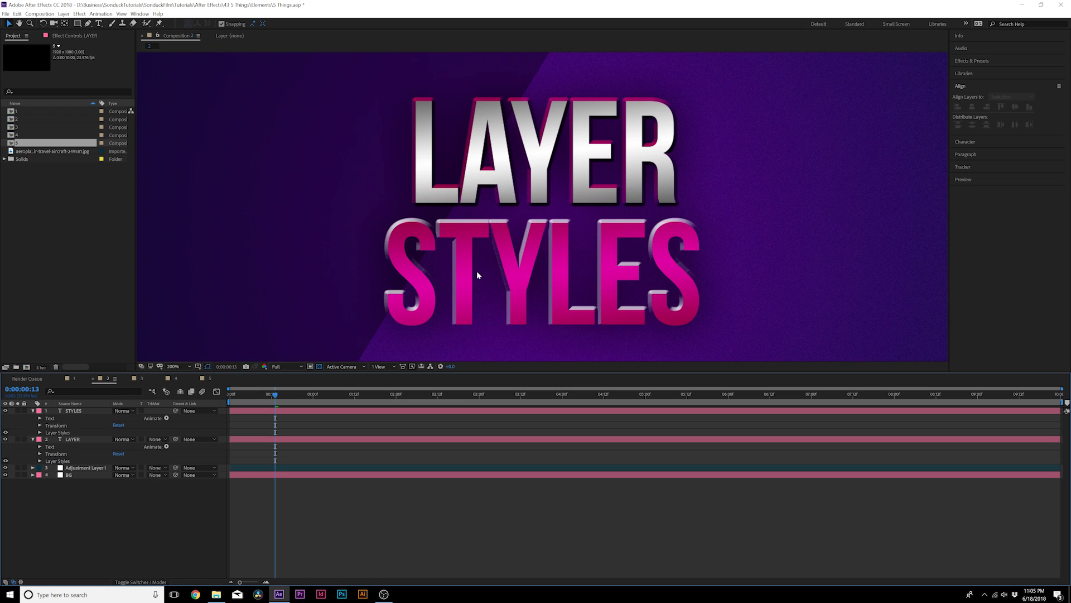
scroll(520, 222, "down", 1)
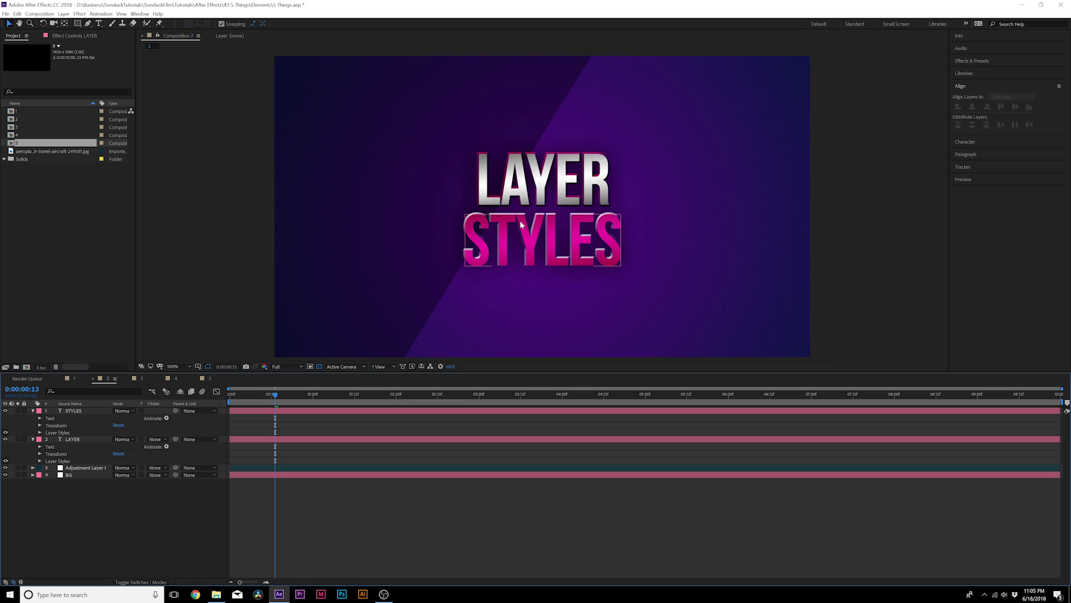
left_click(32, 411)
left_click(32, 418)
left_click(74, 411)
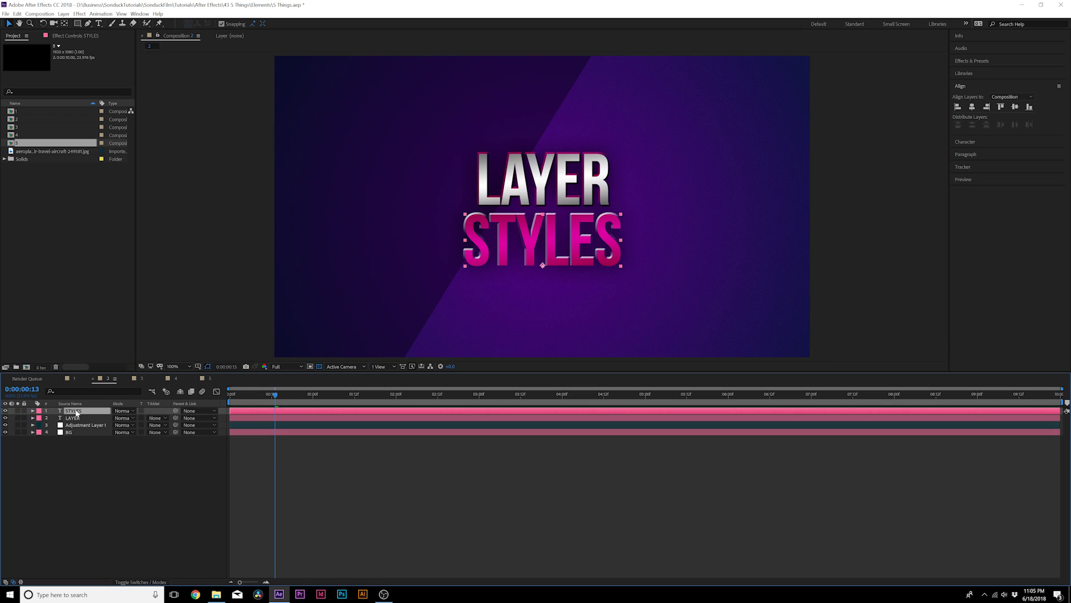
right_click(77, 413)
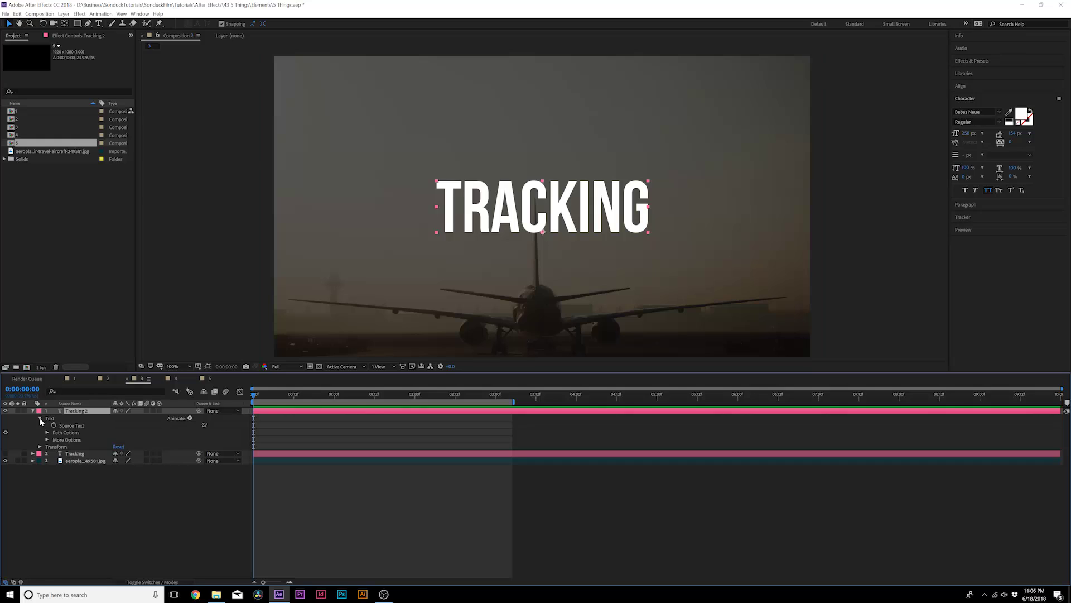
left_click(190, 418)
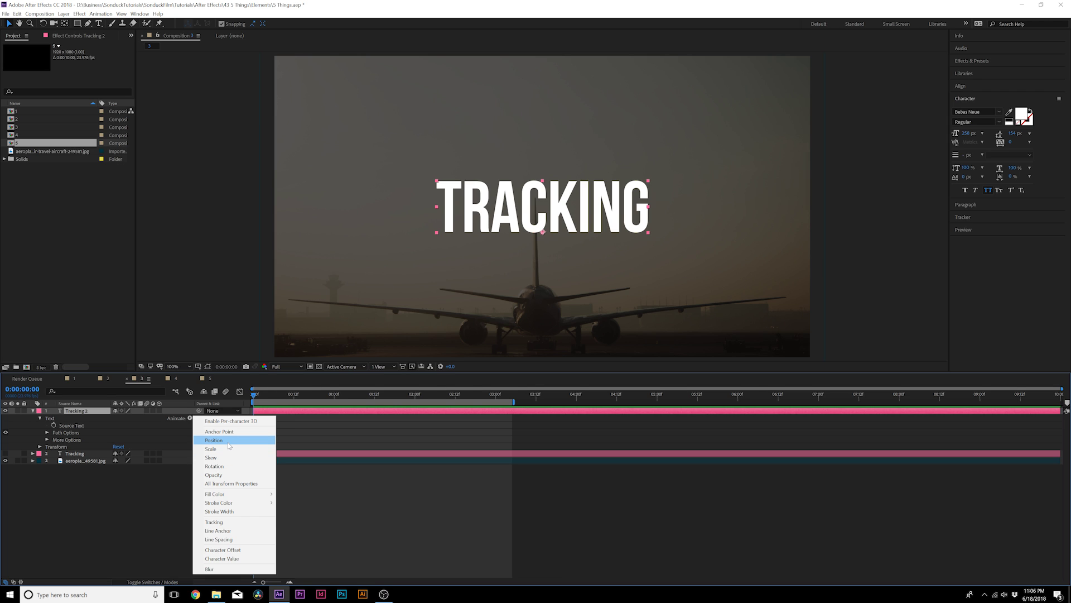
left_click(228, 442)
key("ctrl+z")
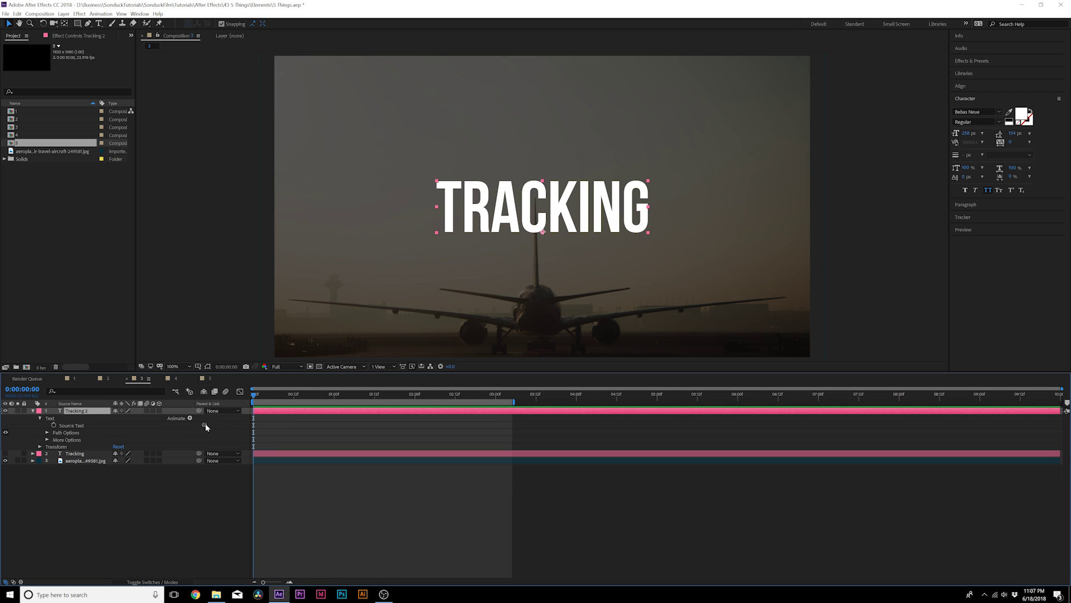
- Add a Scale animator to the Tracking 2 text layer and set its scale to 0%
left_click(190, 418)
left_click(209, 448)
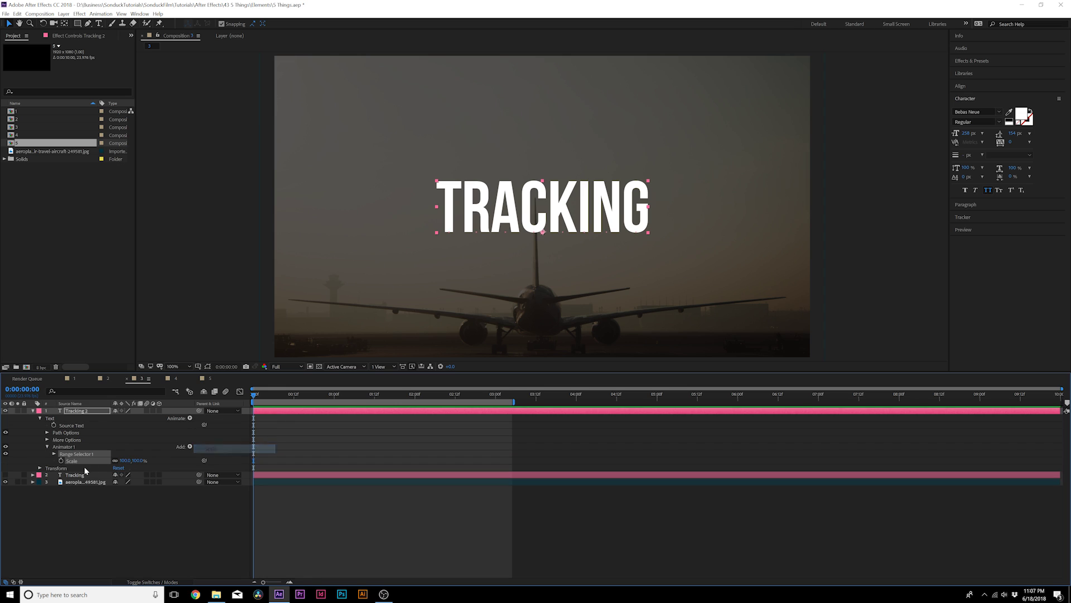
left_click(126, 460)
type("0")
key("Return")
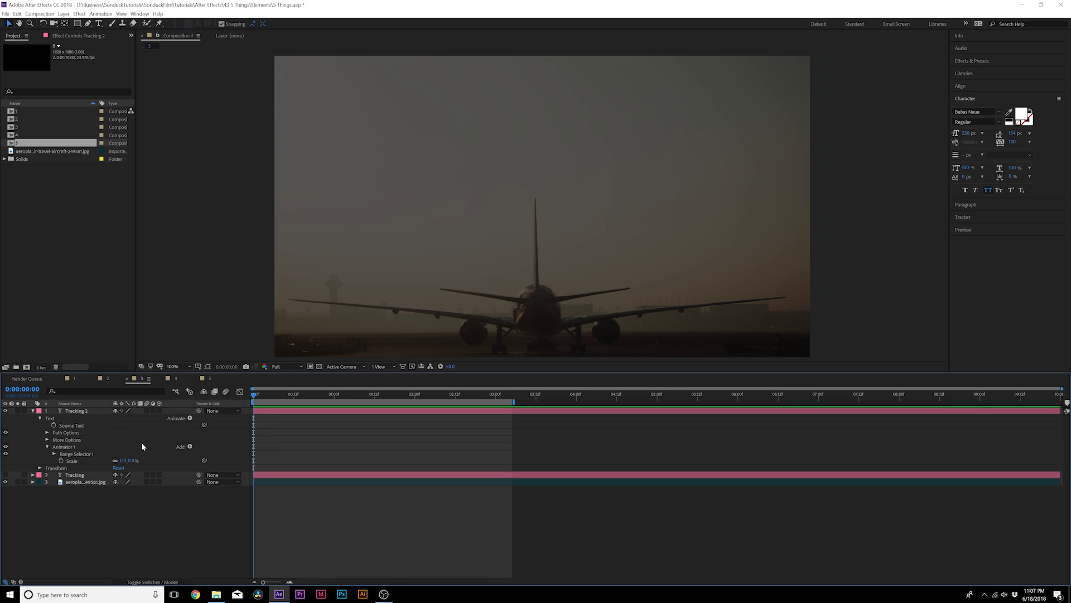
- Keyframe the Range Selector's Start from 0% at the first frame to 100% at 0:00:01:12 and scrub through the reveal
left_click(55, 453)
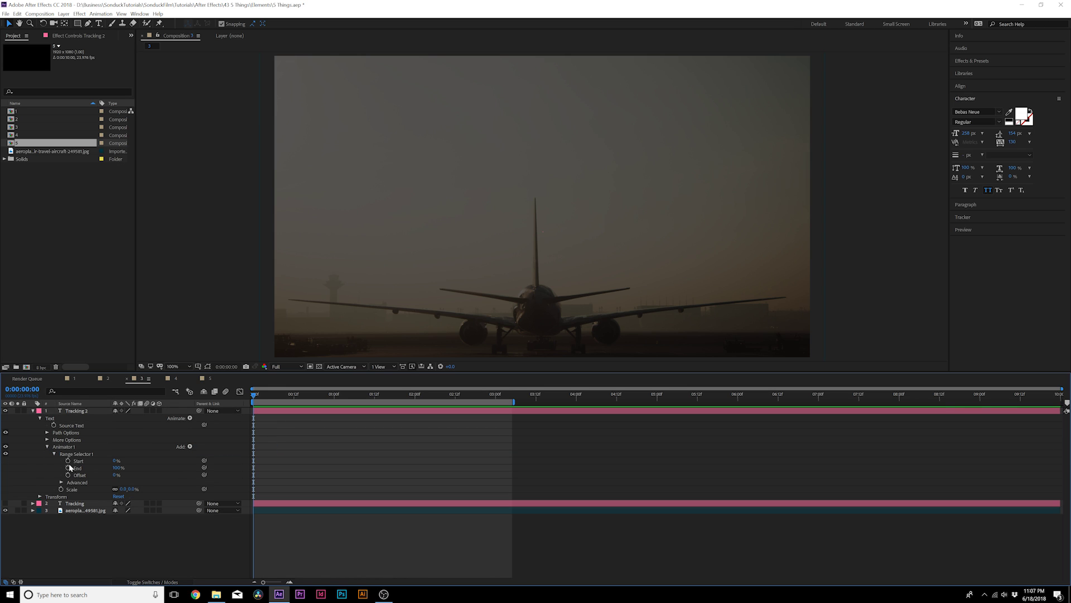
left_click(68, 460)
left_click_drag(351, 395, 374, 406)
left_click_drag(116, 462, 203, 460)
left_click_drag(260, 395, 374, 417)
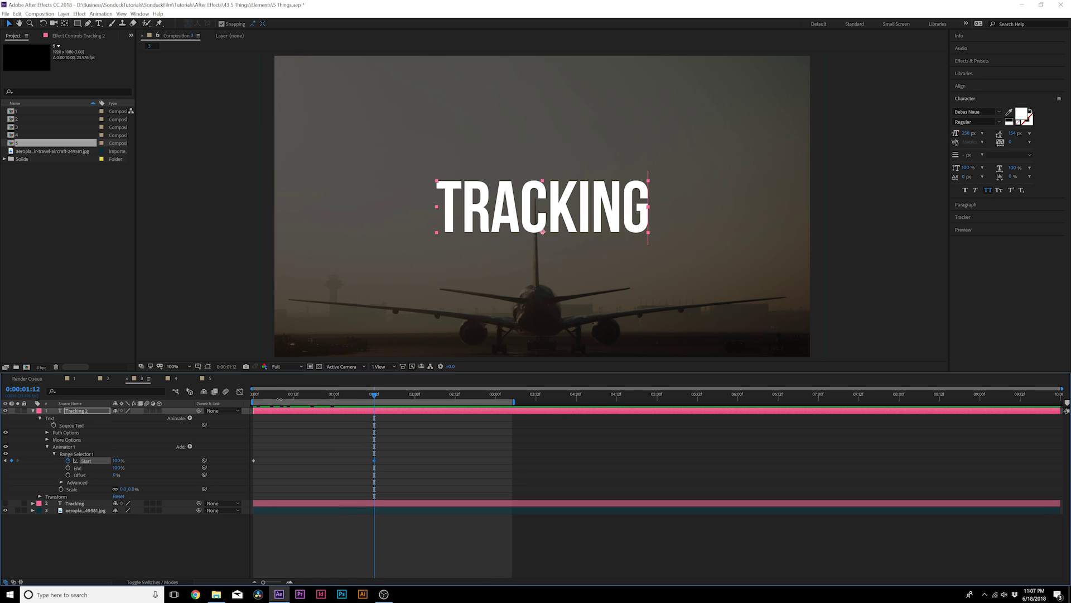
- Add a Rotation property with a positive angle to the Tracking 2 text animator and preview the letter-by-letter animation
left_click(190, 419)
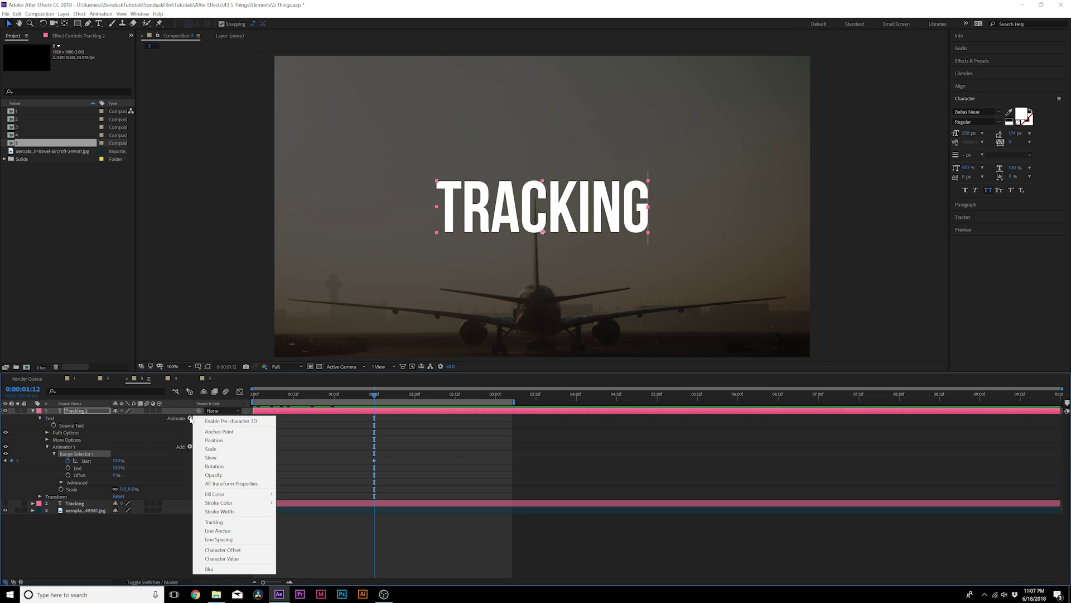
left_click(214, 466)
left_click_drag(121, 498, 144, 498)
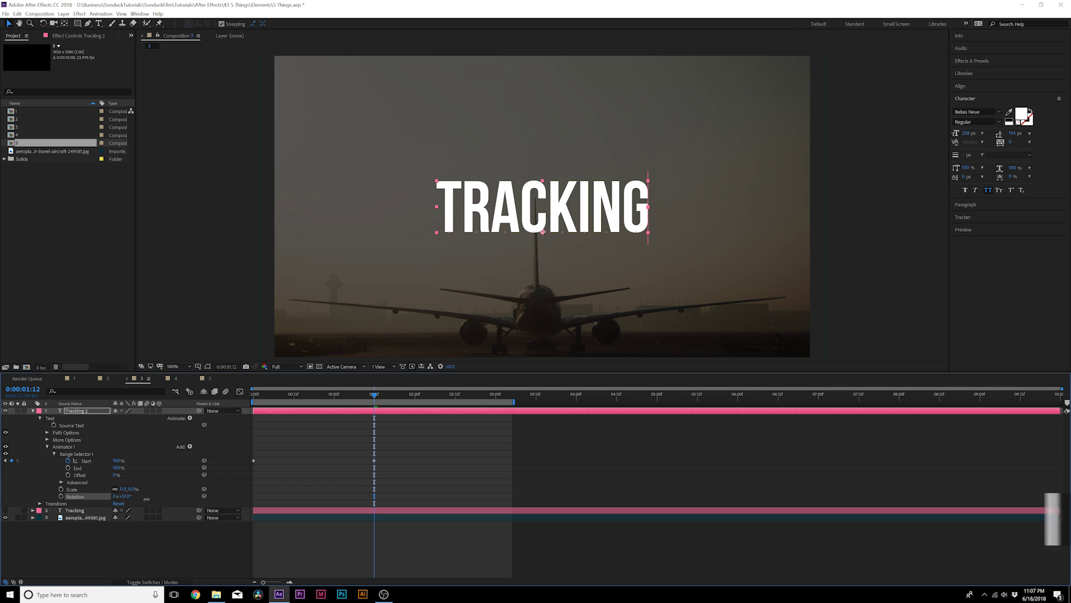
left_click_drag(375, 395, 244, 397)
key("space")
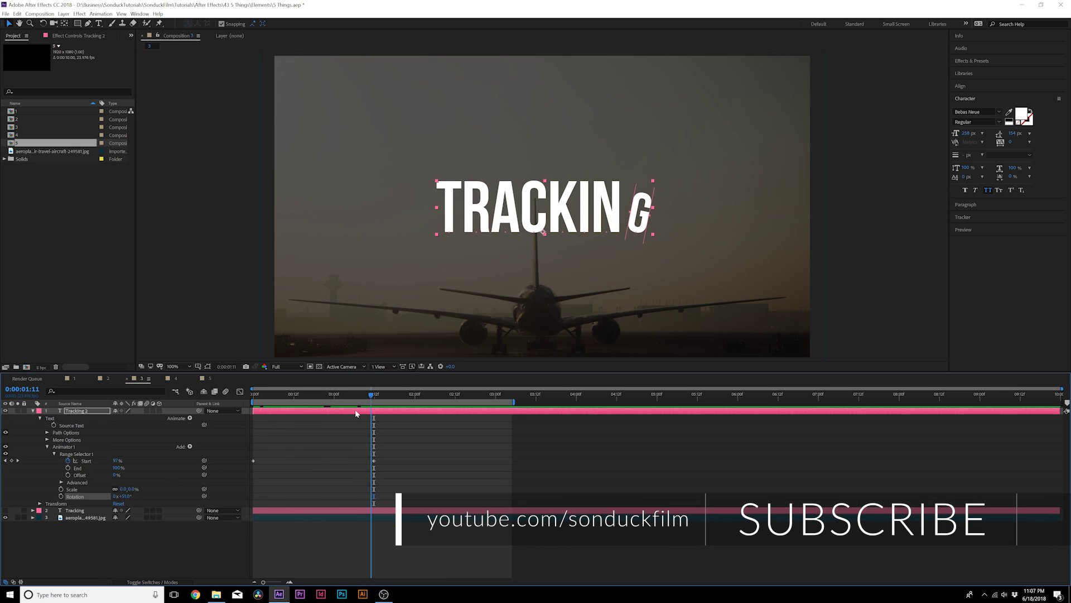
key("space")
left_click(190, 418)
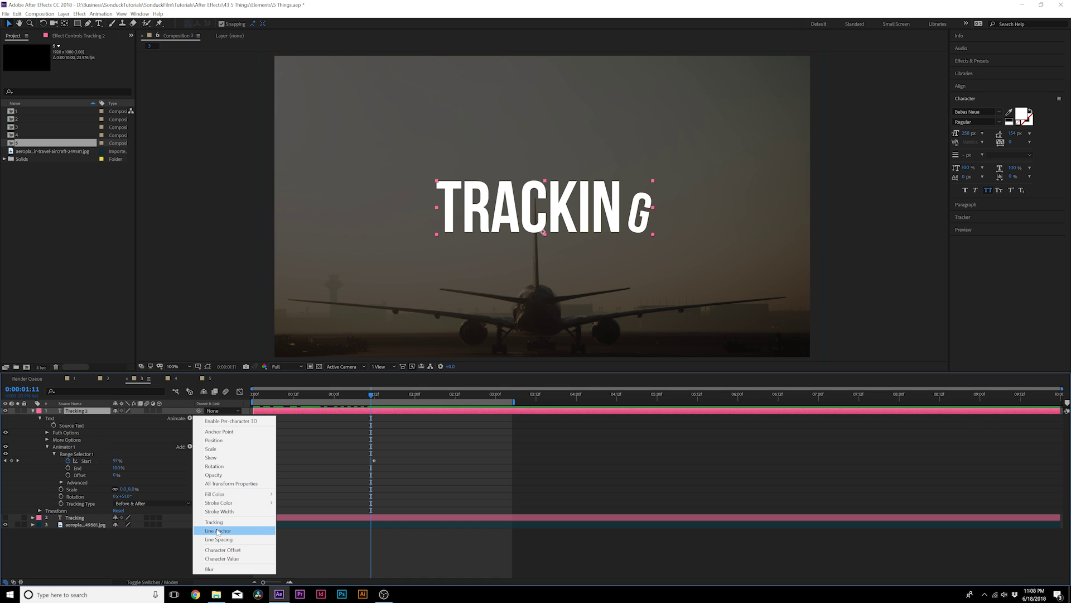
left_click(73, 551)
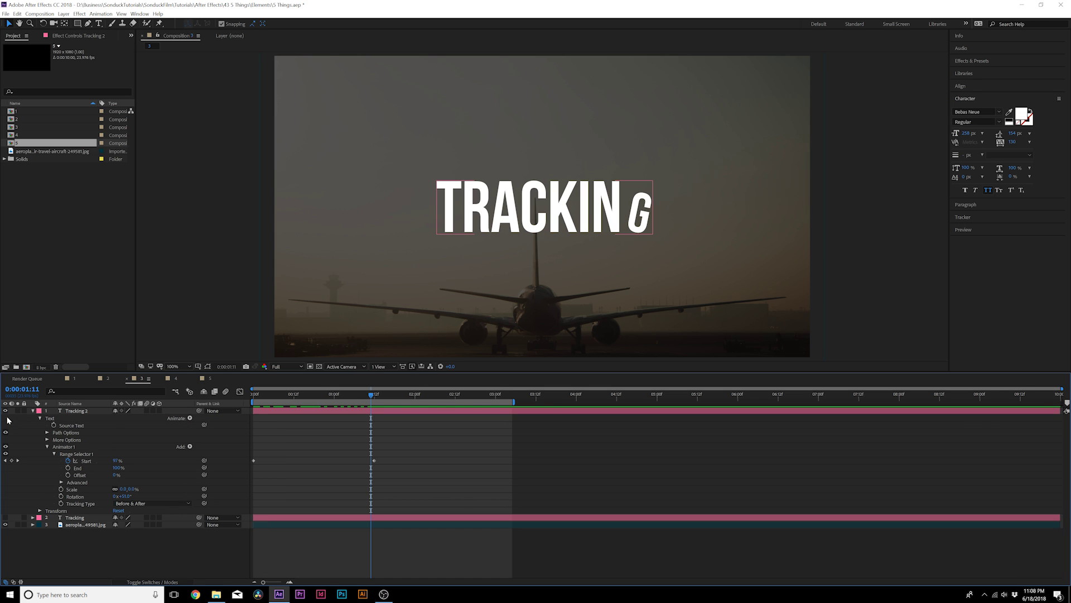
- Ease both Start keyframes of the lorem ipsum text animator and preview the text reveal
key("space")
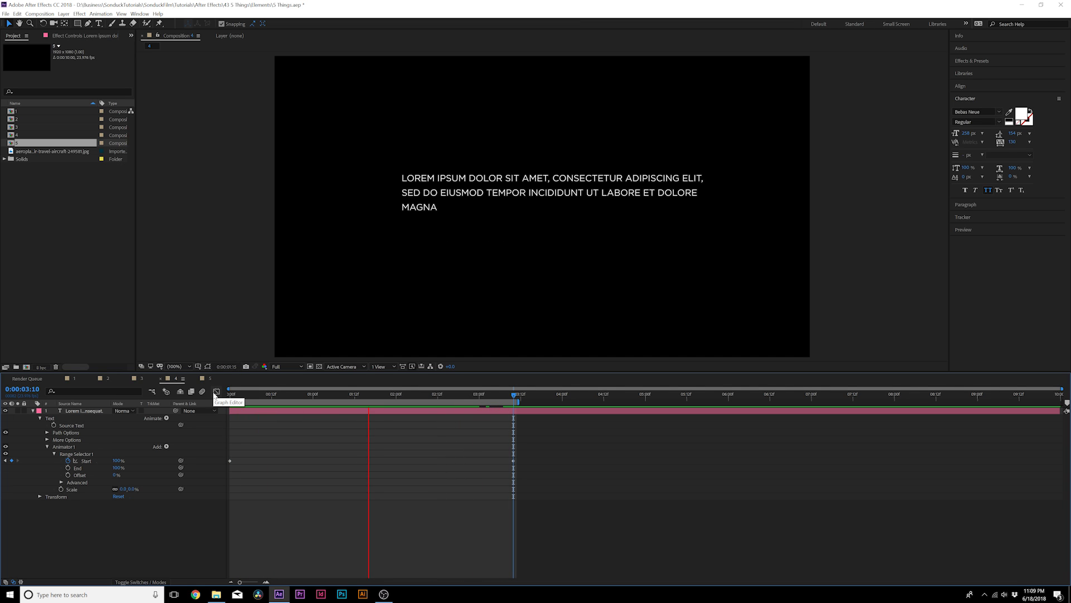
key("space")
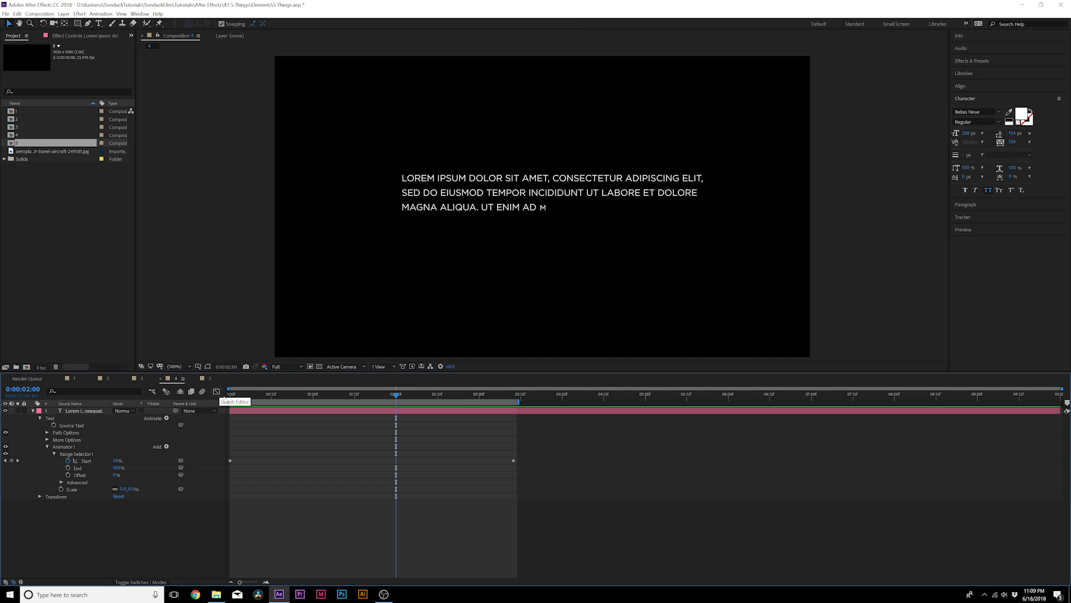
left_click_drag(248, 398, 505, 411)
left_click_drag(546, 444, 224, 485)
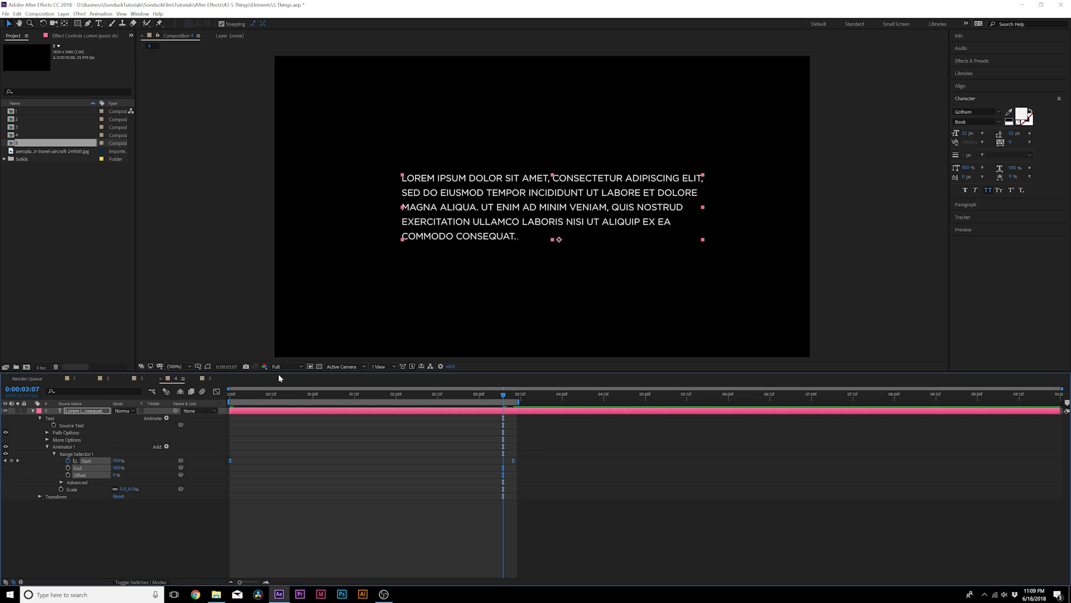
key("space")
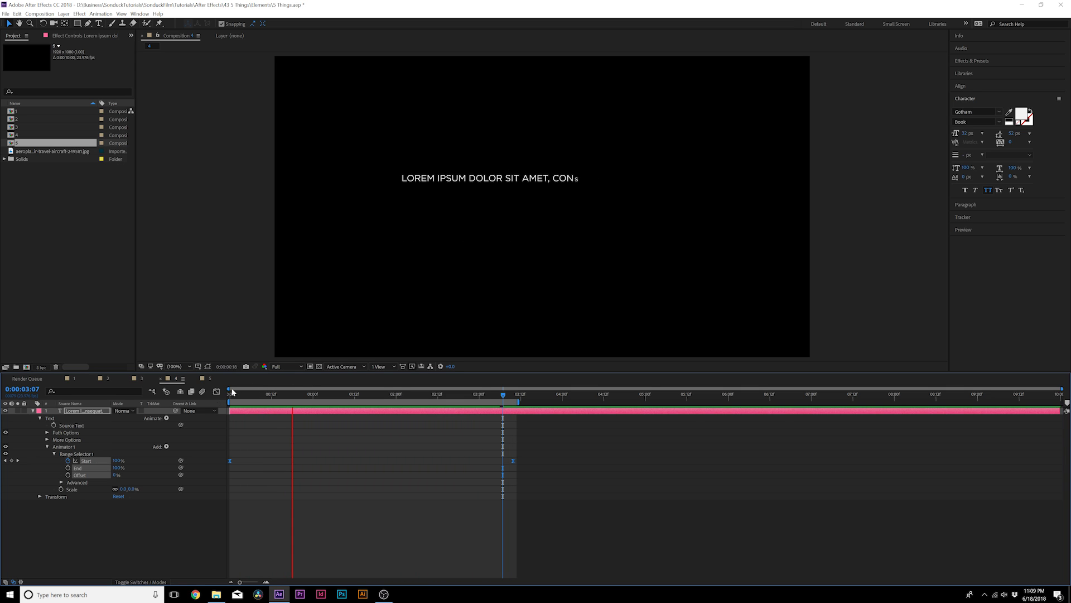
key("space")
- Show the Start property in the Graph Editor and lengthen both keyframe handles to make a steeper S-curve
key("shift+F3")
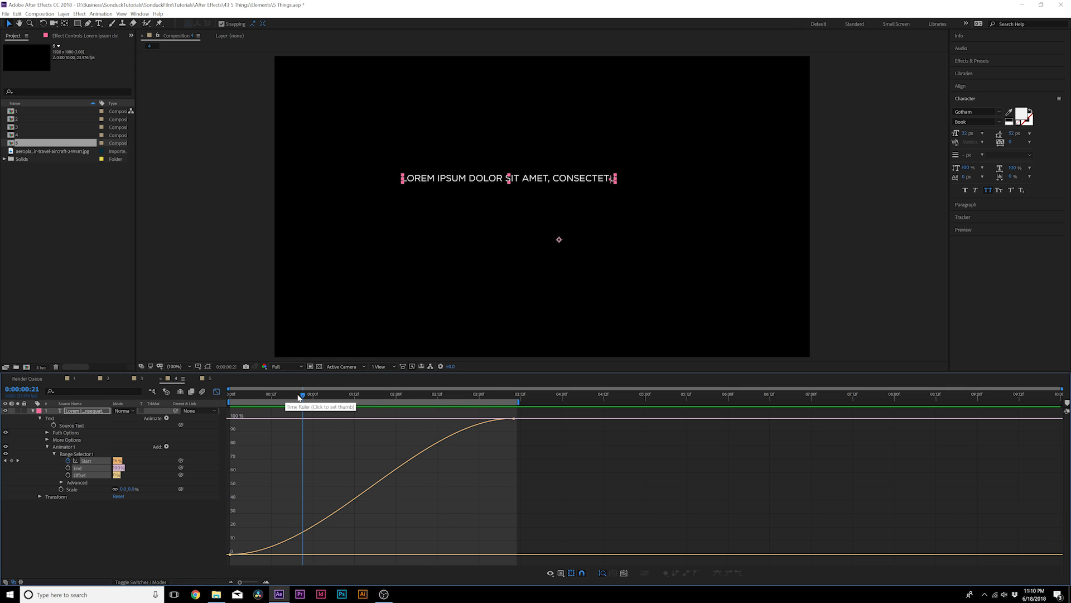
left_click_drag(299, 397, 337, 398)
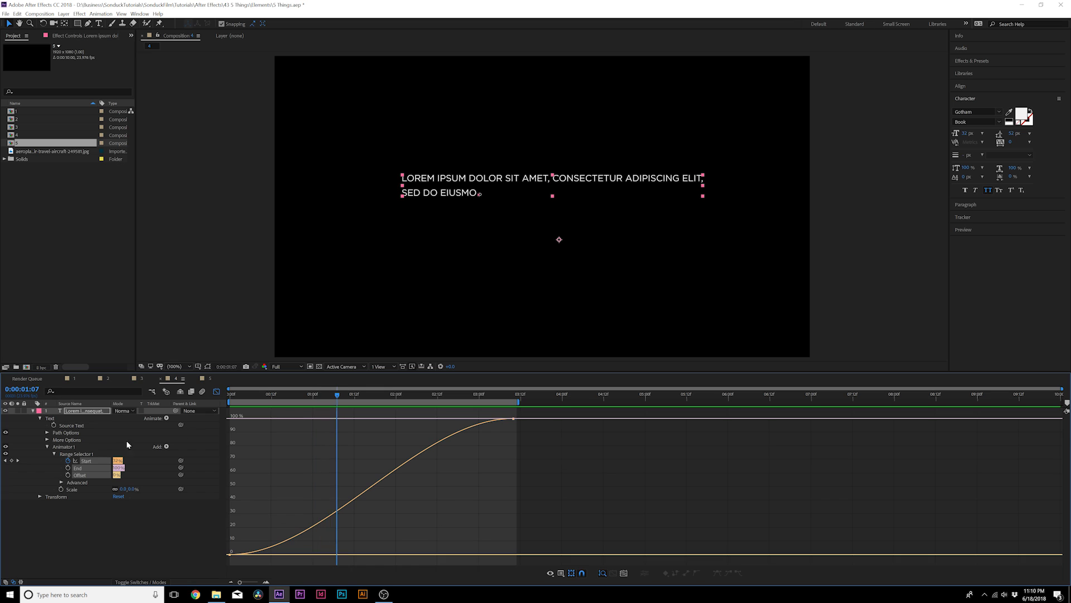
left_click(105, 525)
left_click(87, 461)
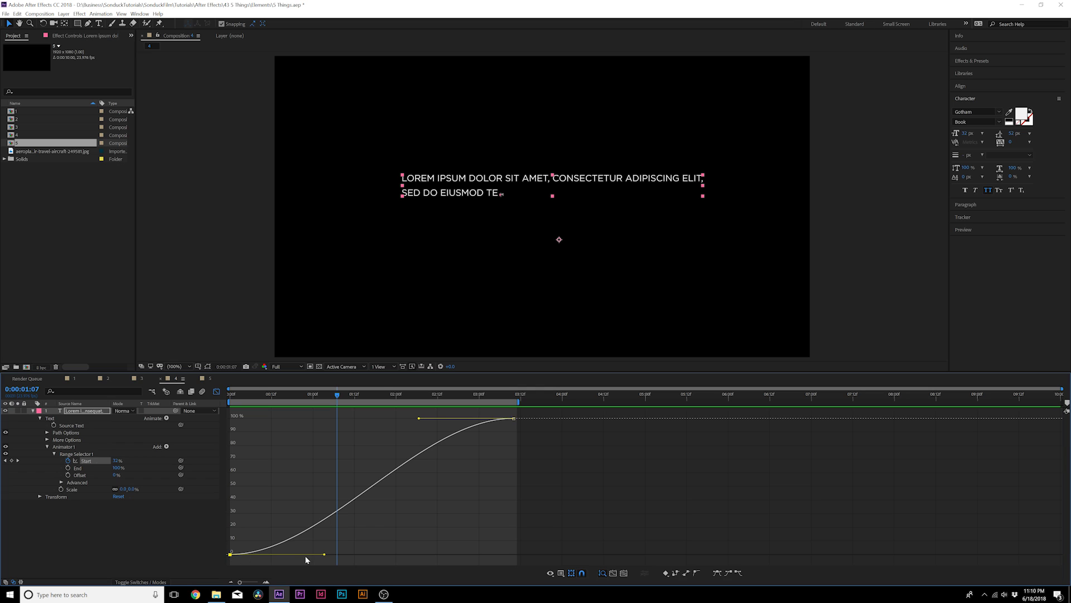
left_click_drag(339, 555, 377, 556)
left_click_drag(419, 419, 353, 421)
- Add a keyframe midway along the Start curve with the Pen tool, raise it to about 70%, and extend its incoming handle
left_click(88, 24)
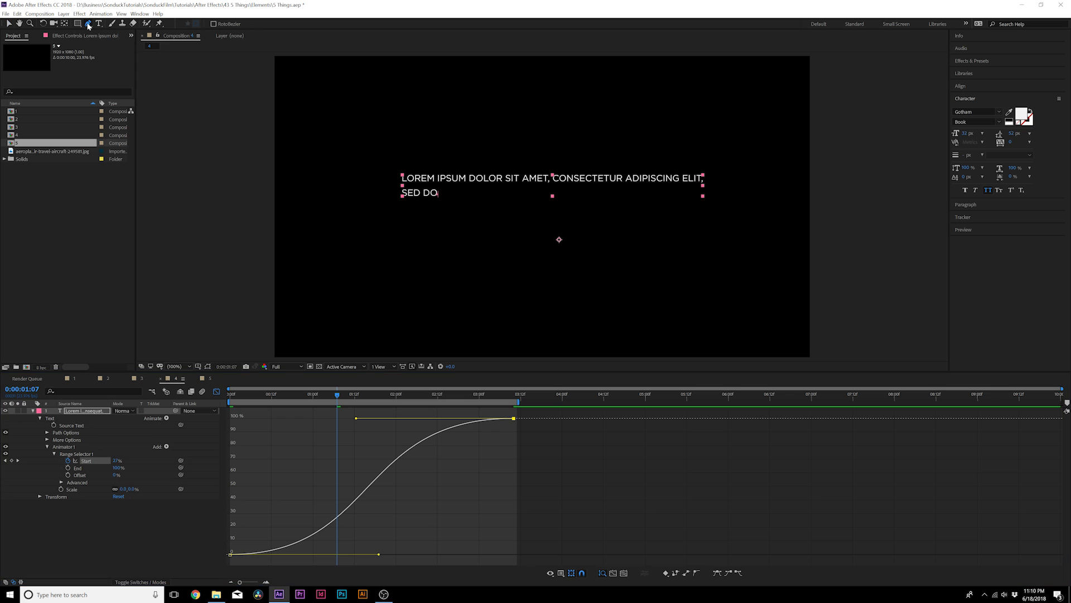
left_click(361, 494)
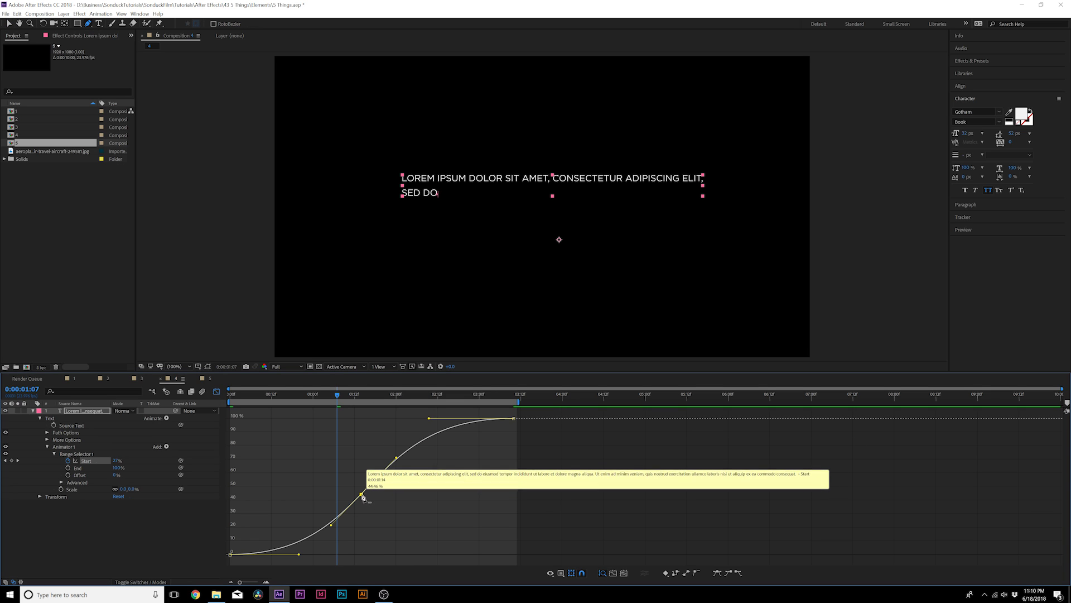
key("v")
left_click_drag(363, 492, 379, 461)
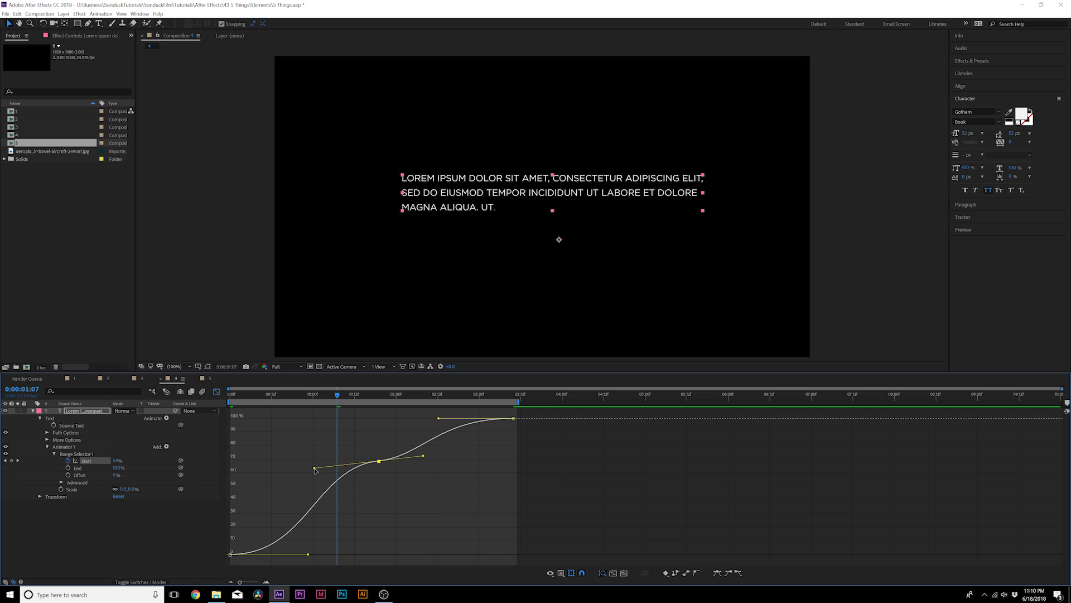
left_click_drag(314, 471, 265, 465)
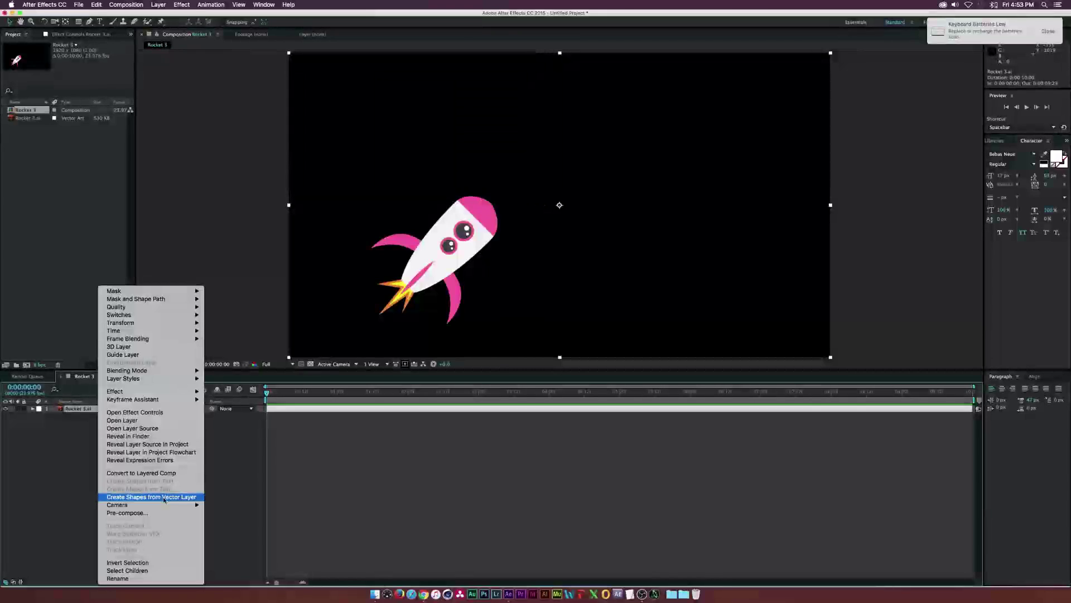
- Convert the Rocket 3.ai vector layer to shapes and expand the contents of the outlines layer
left_click(142, 495)
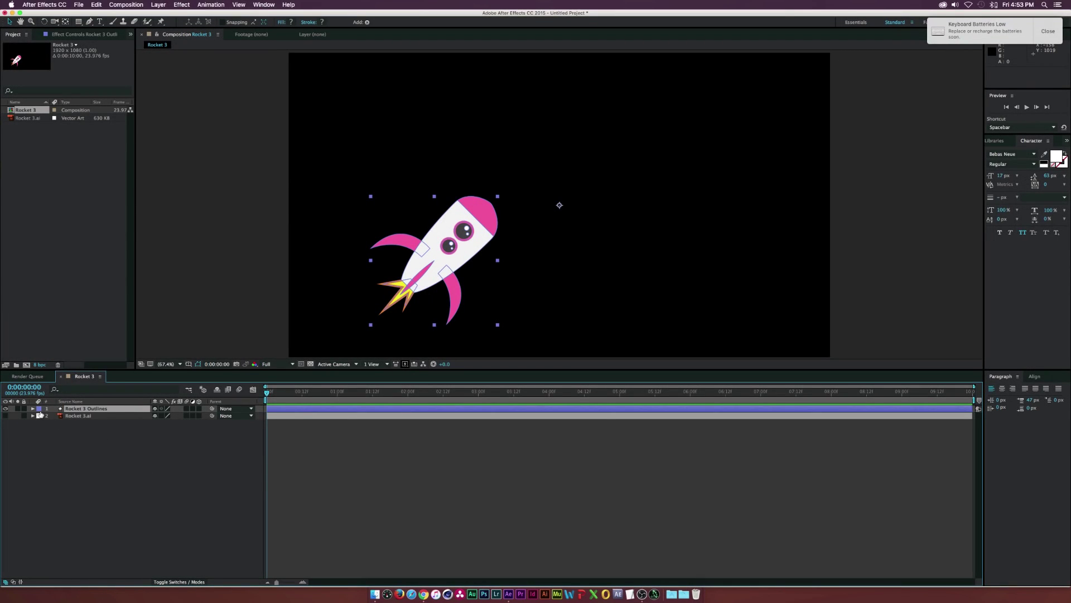
left_click(33, 408)
left_click(39, 416)
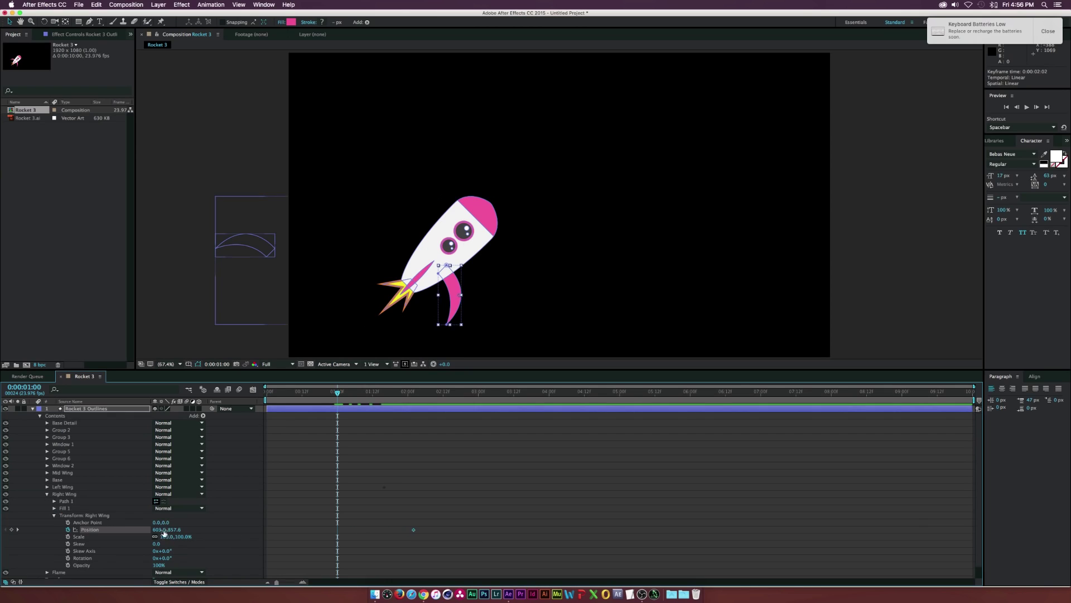
- Keyframe Group 2's scale to grow from 0% at 0:00:01:05 and copy its scale keyframes
left_click_drag(390, 531, 435, 531)
left_click(61, 430)
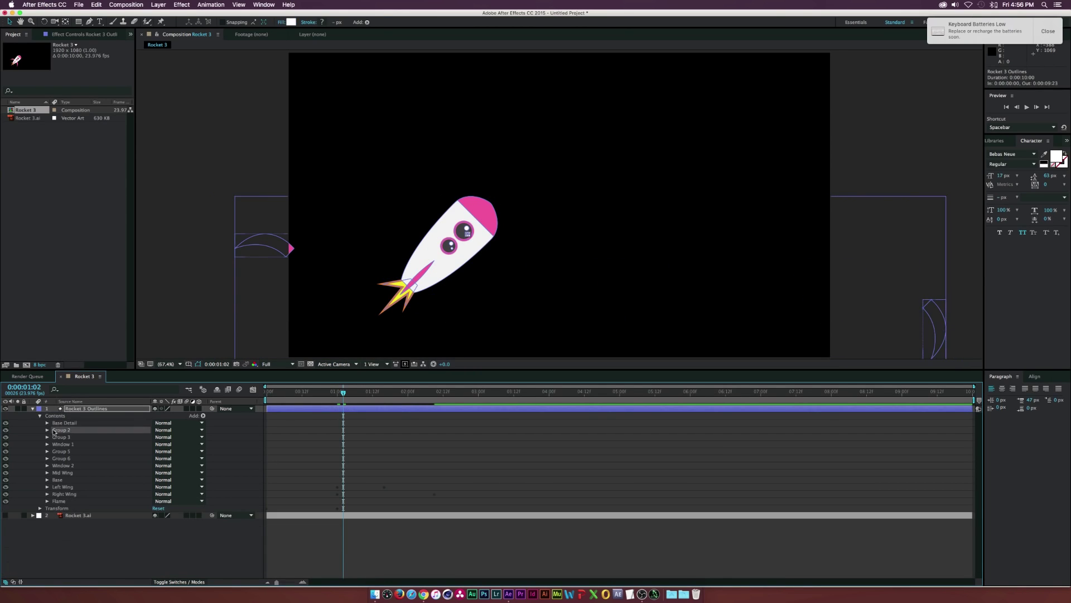
left_click(47, 429)
left_click(54, 452)
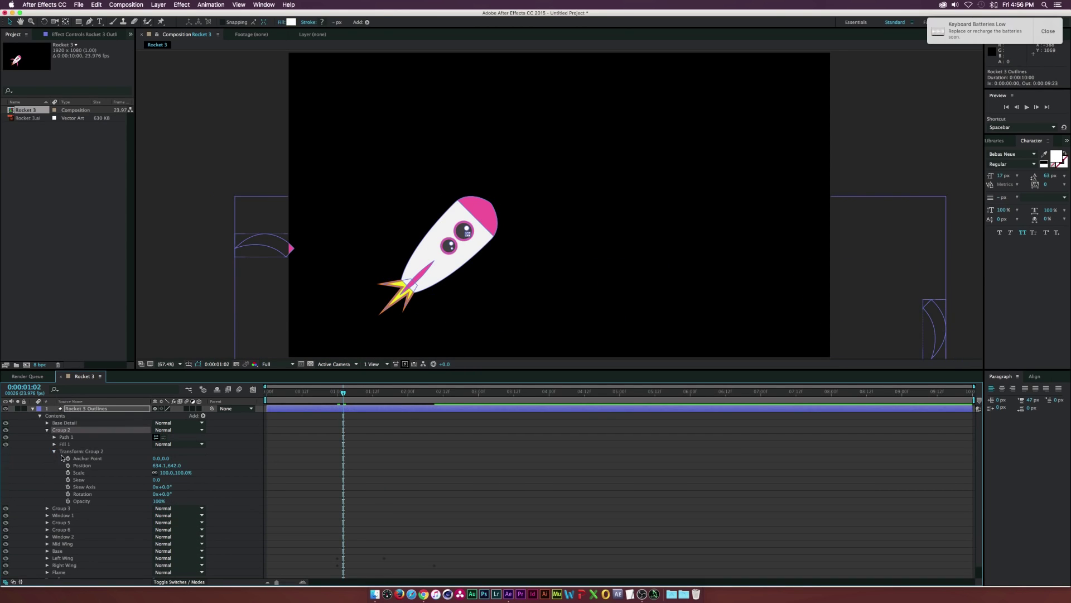
left_click_drag(343, 393, 352, 393)
left_click(68, 473)
key("super+c")
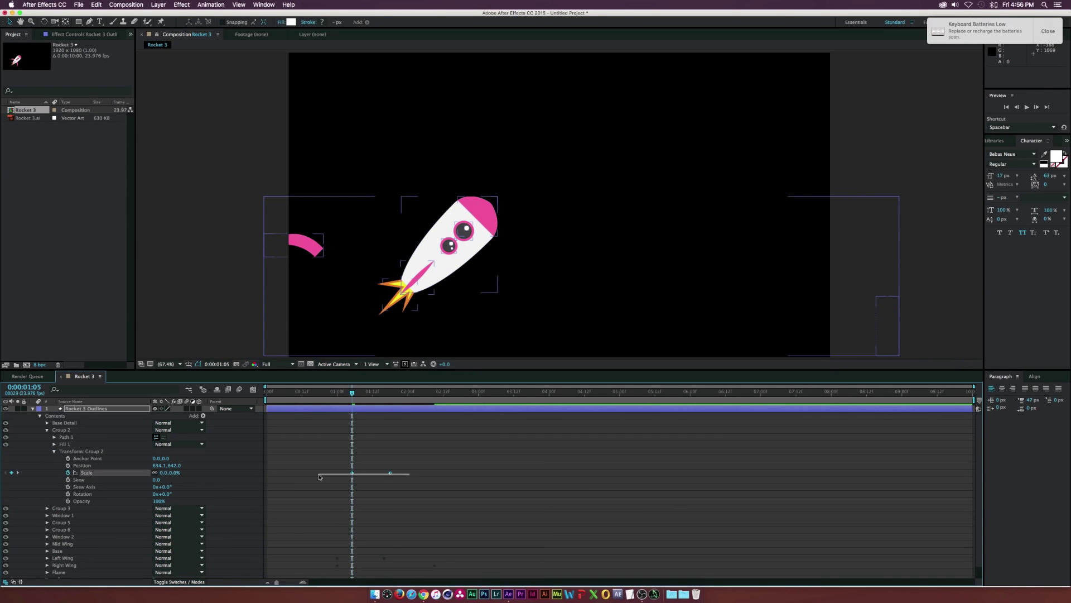
- Paste the scale keyframes onto Group 3 and shift them to start at 0:00:01:13
left_click(47, 430)
left_click(47, 437)
left_click(54, 458)
left_click(86, 479)
key("super+v")
left_click_drag(352, 479, 375, 480)
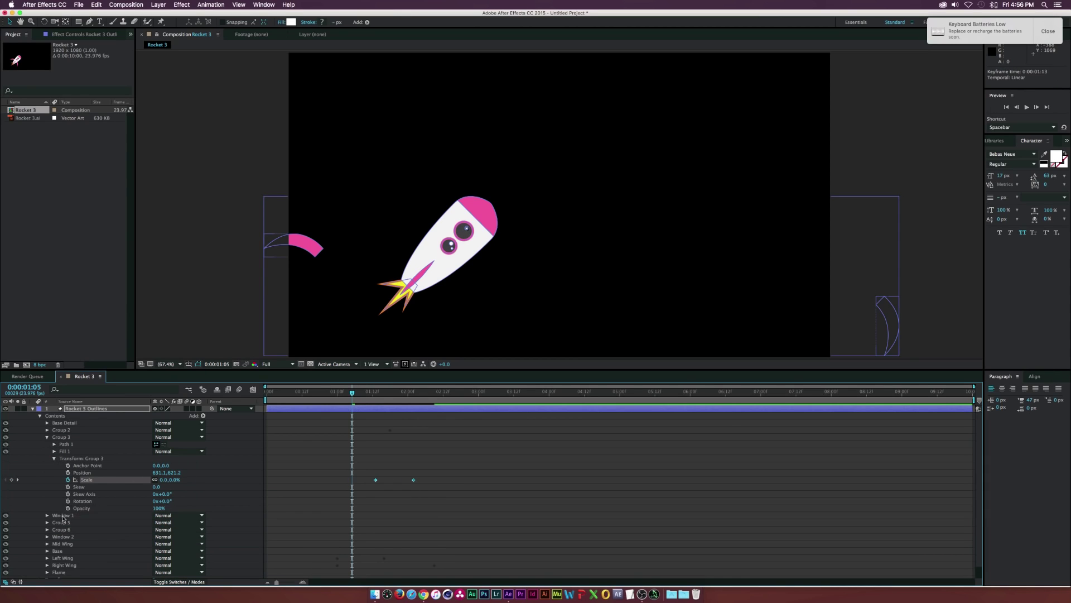
- Paste the scale keyframes onto Window 1, shift them to start at 0:00:00:20, and scrub to 0:00:02:06
left_click(47, 515)
left_click(54, 543)
left_click(87, 546)
key("super+v")
left_click_drag(352, 546, 326, 546)
left_click_drag(352, 393, 426, 393)
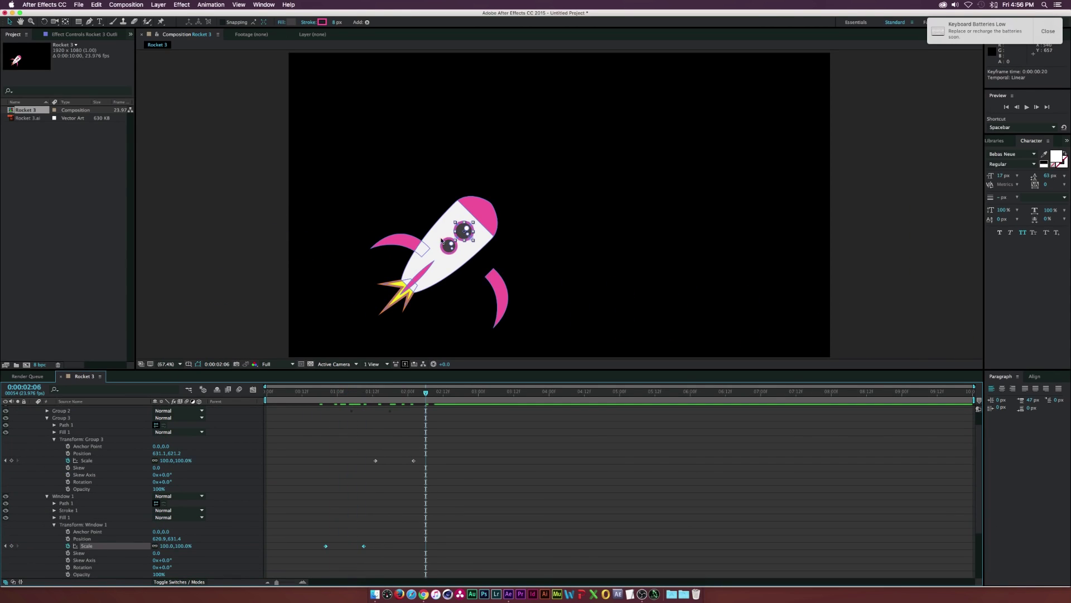
- Collapse Group 3 and Window 1 and expand the transform properties of another rocket shape group
left_click(47, 418)
left_click(46, 425)
left_click(61, 451)
left_click(47, 451)
left_click(54, 466)
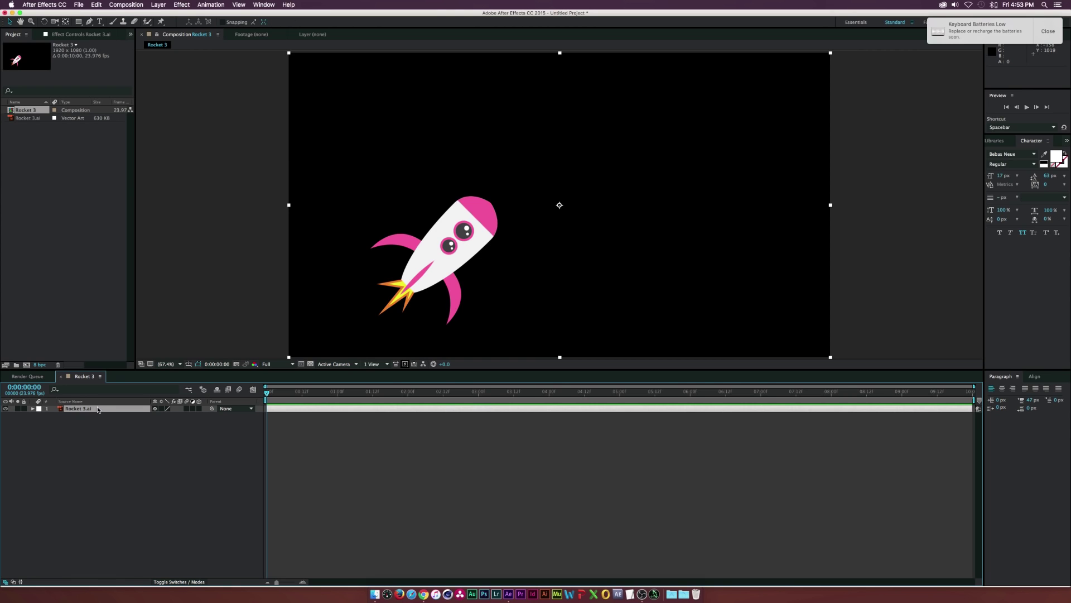
- Create shapes from the Rocket 3.ai vector layer and expand the contents of the Rocket 3 Outlines layer
right_click(96, 408)
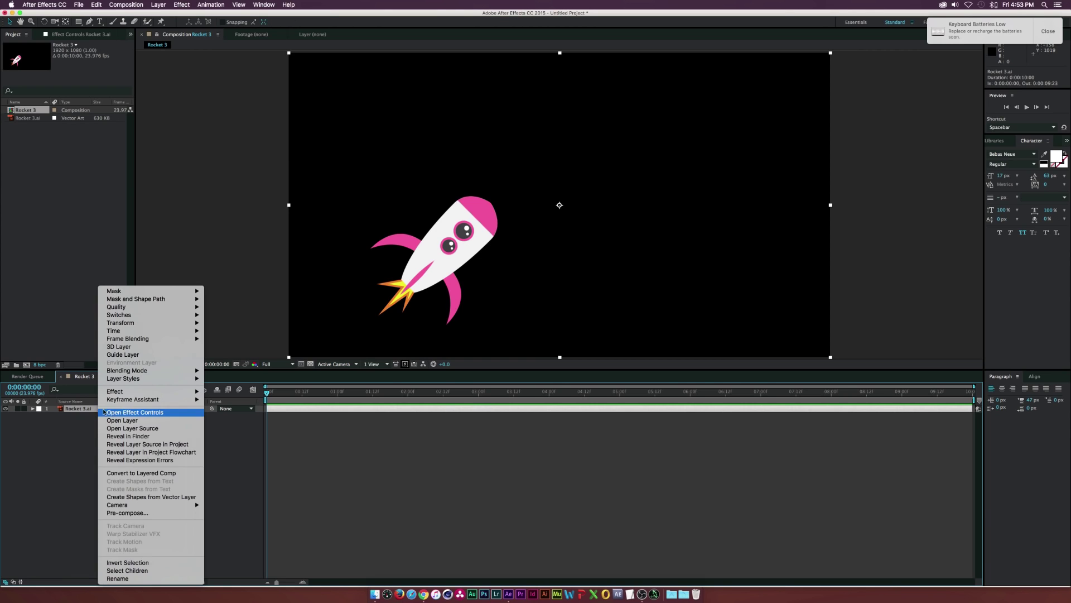
left_click(164, 497)
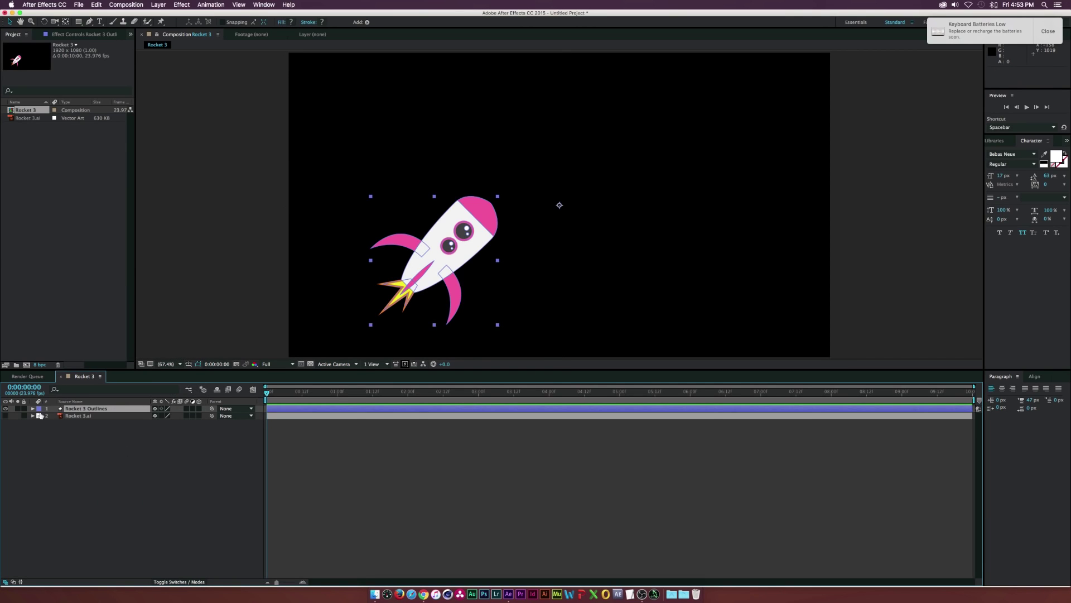
left_click(33, 409)
left_click(40, 416)
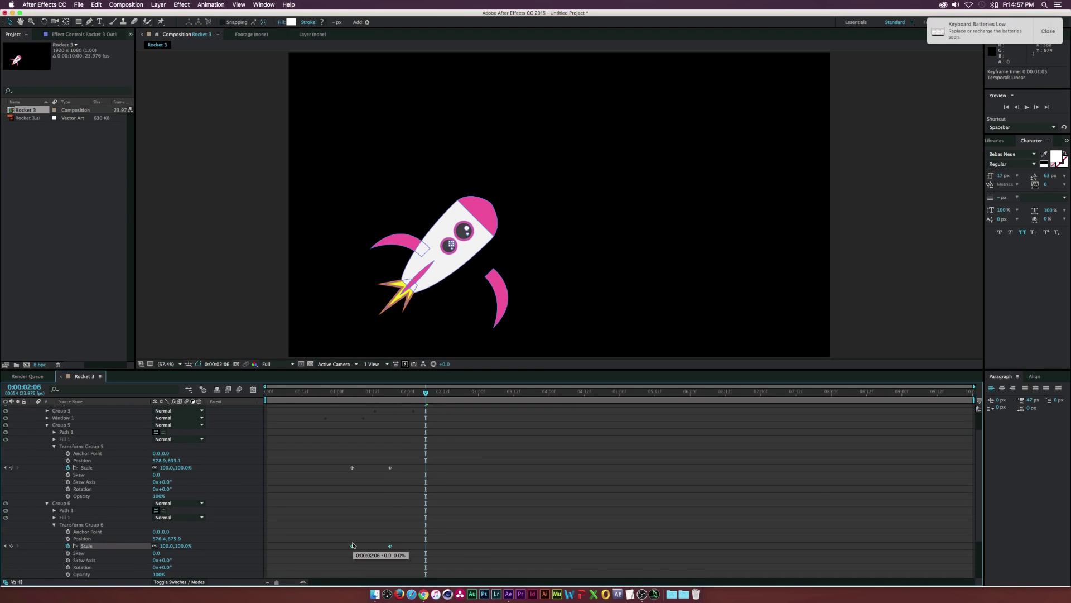
- Paste the scale keyframes onto Window 2, shift them to start just before 0:00:01:00, and scrub to 0:00:02:14
left_click(78, 496)
key("super+v")
left_click_drag(426, 496, 335, 497)
left_click_drag(330, 393, 447, 406)
- Expand the Mid Wing group's transform properties and add a position keyframe at 0:00:02:14
left_click(61, 533)
left_click(47, 532)
left_click(54, 553)
scroll(56, 553, "down", 3)
left_click(68, 525)
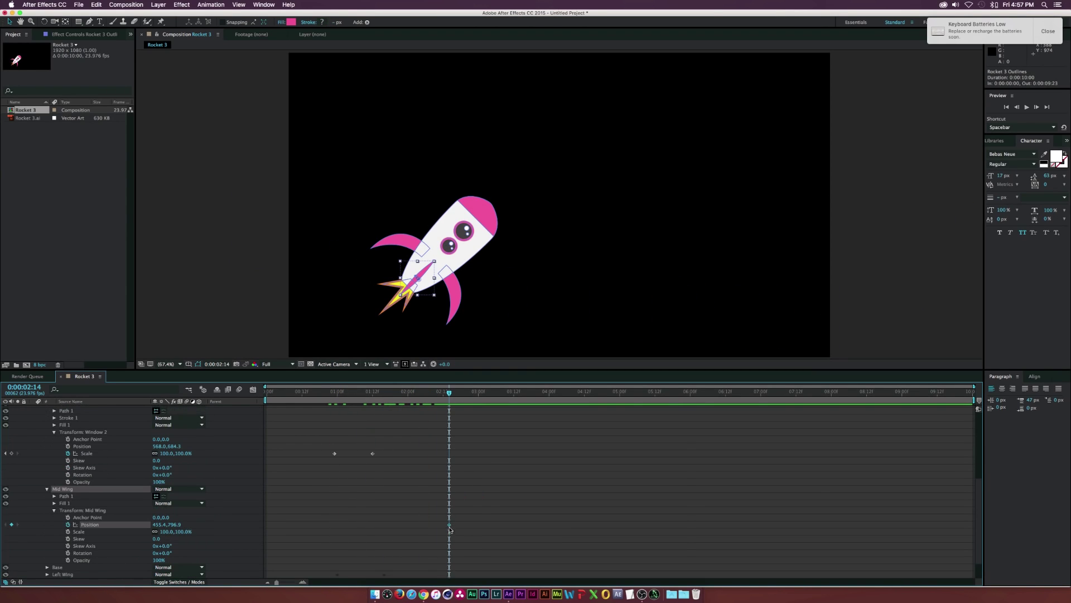
- Shift Mid Wing's position keyframe to about 0:00:01:20 and keyframe a horizontally offset starting position at 0:00:01:05
left_click_drag(449, 525, 396, 525)
left_click(352, 392)
left_click_drag(175, 524, 446, 524)
left_click_drag(352, 393, 402, 393)
- Shift Right Wing's final position keyframe to about 0:00:01:21 and scrub to 0:00:02:01
scroll(61, 550, "down", 3)
left_click(47, 553)
scroll(52, 555, "down", 3)
left_click_drag(434, 538, 398, 539)
left_click_drag(401, 393, 411, 393)
- Collapse the Window 2 group, then expand and select the Flame group
left_click(46, 481)
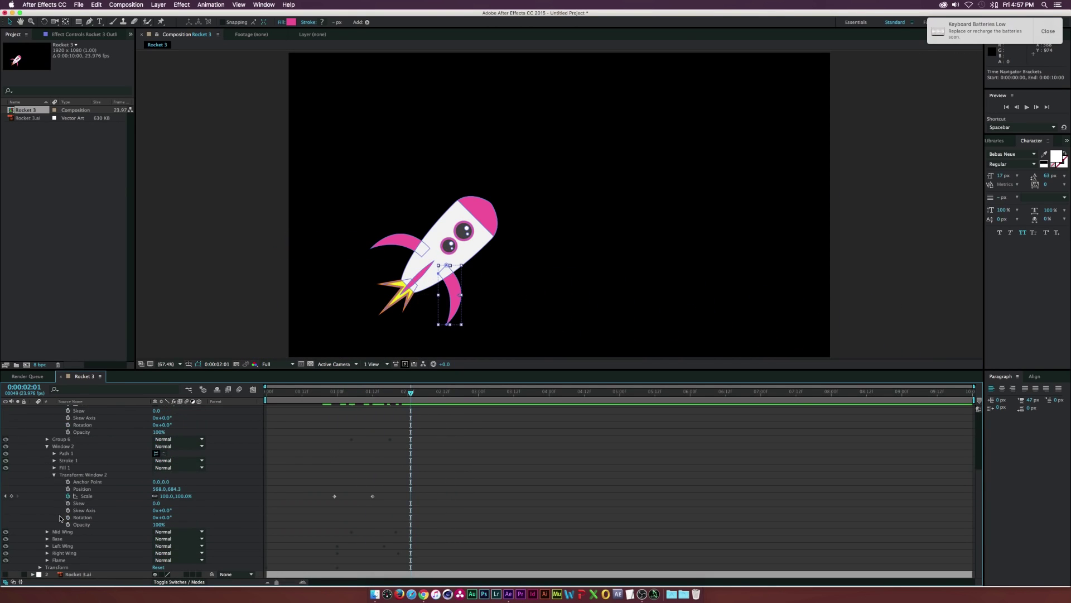
left_click(46, 453)
left_click(47, 560)
scroll(61, 534, "down", 2)
left_click(61, 532)
scroll(247, 489, "up", 5)
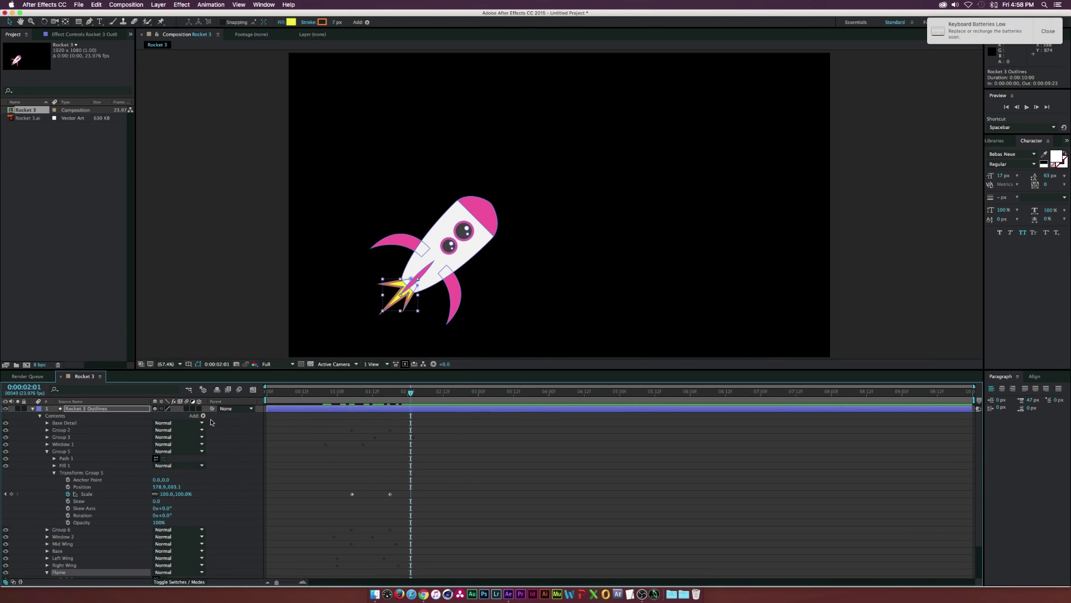
- Add Wiggle Paths to the Flame group, expand its settings, and scrub to 0:00:02:11
left_click(204, 418)
left_click(232, 563)
scroll(231, 525, "down", 5)
left_click(54, 538)
left_click_drag(357, 393, 440, 393)
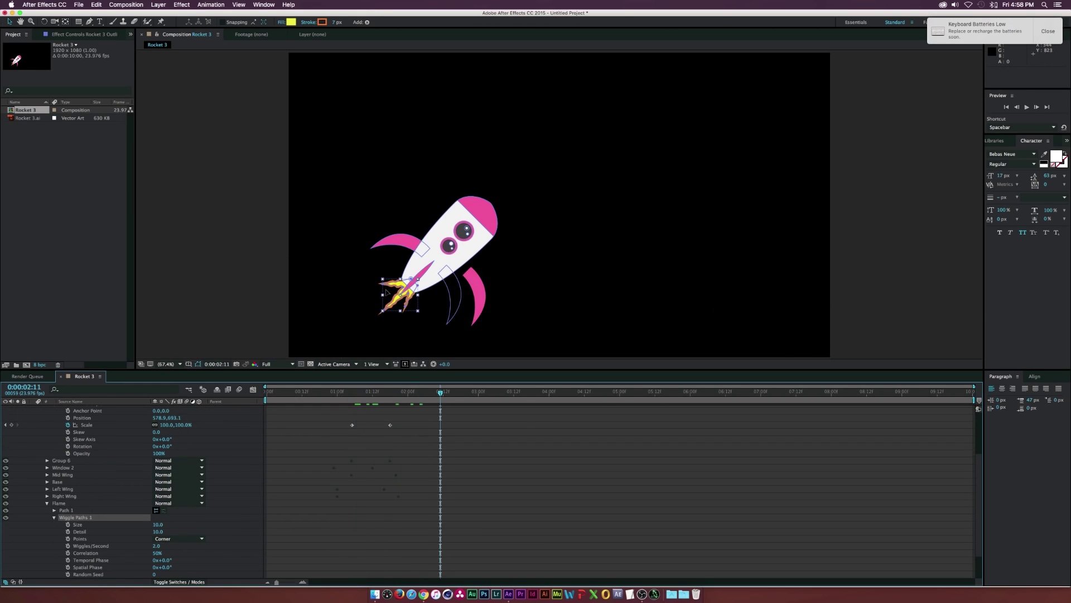
- Set the Flame's Wiggle Paths to Smooth points, size 6, detail 37 and 3 wiggles per second, and preview the flicker
left_click(169, 539)
left_click(172, 549)
left_click_drag(157, 532, 171, 535)
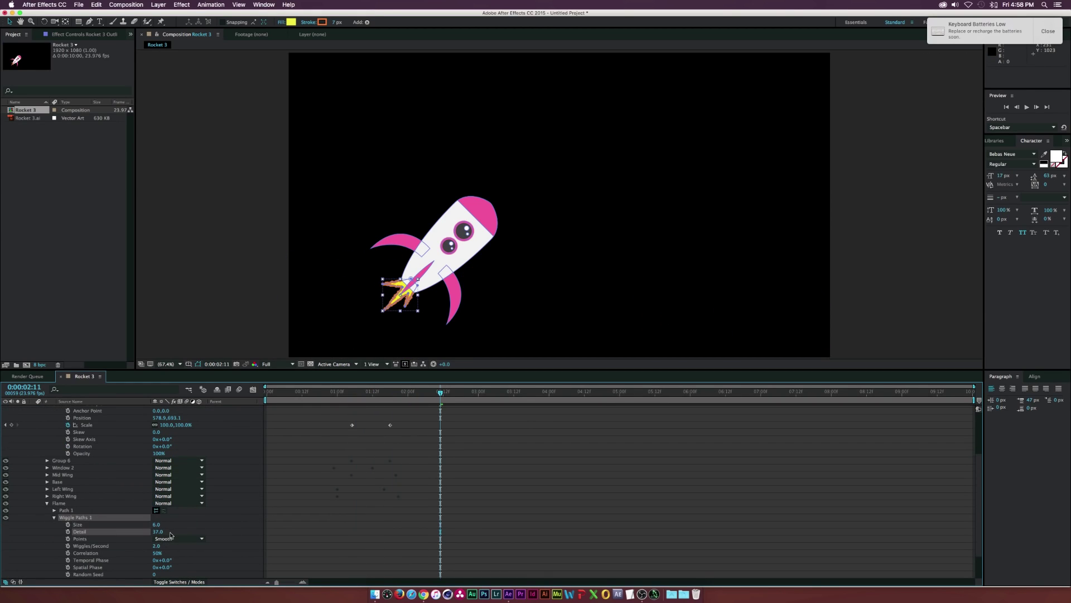
type("3")
left_click(381, 392)
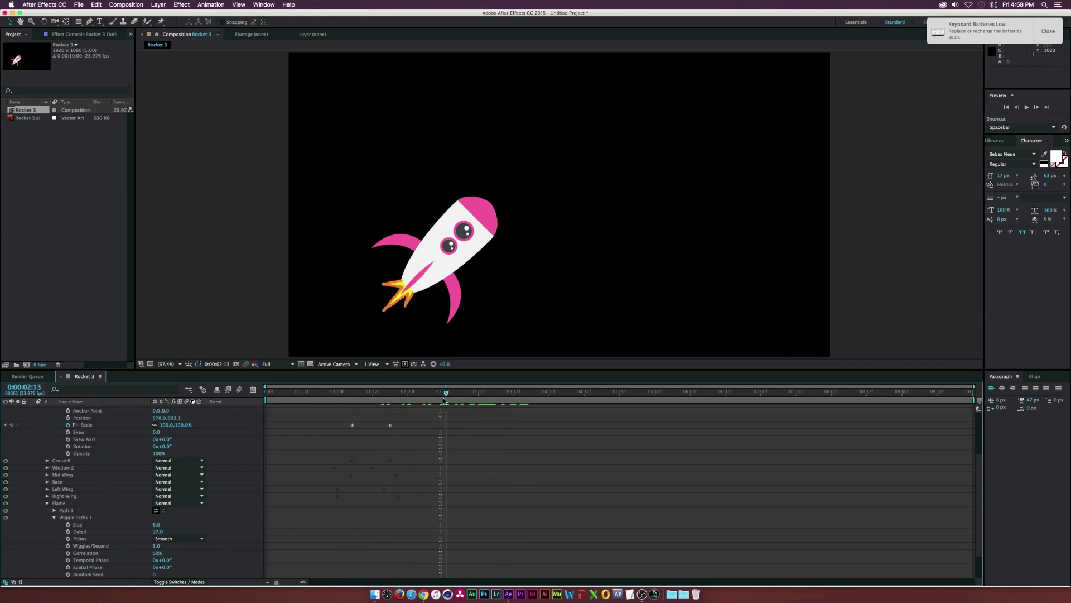
left_click_drag(444, 400, 411, 392)
- Add Trim Paths to the Flame group and expand its settings
left_click(66, 504)
scroll(69, 505, "up", 5)
left_click(202, 416)
left_click(226, 549)
left_click(54, 540)
- Set the Trim Paths offset to about 298° and keyframe End to reach 100% at 0:00:02:05
left_click_drag(168, 560, 186, 559)
left_click_drag(411, 393, 461, 393)
left_click_drag(440, 552, 423, 553)
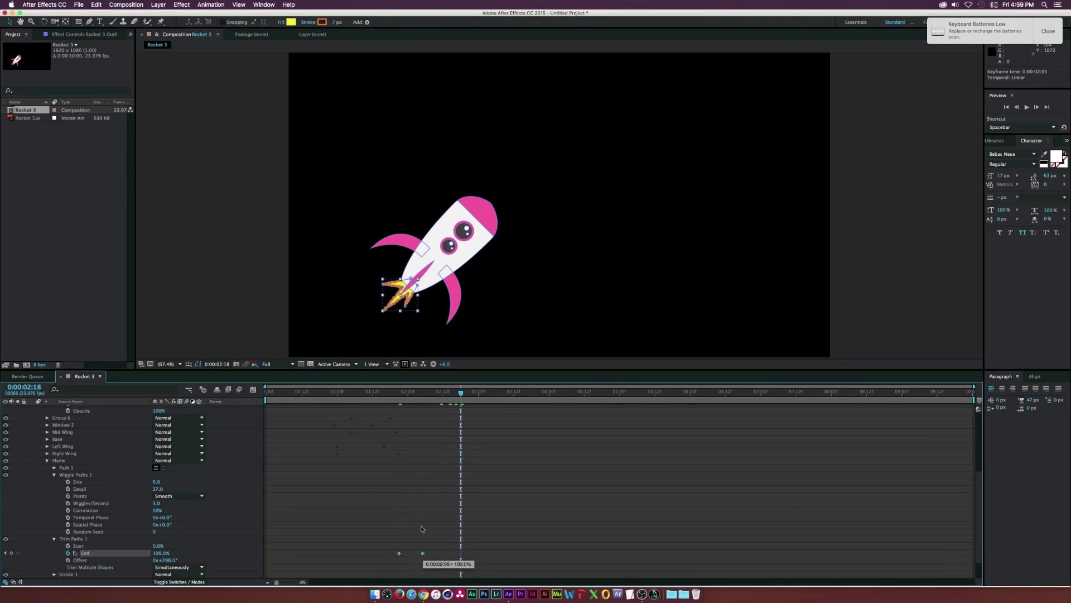
- Add a position keyframe to the Rocket 3 Outlines layer and show only its position property
left_click_drag(461, 393, 490, 394)
key("u")
left_click(11, 552)
key("p")
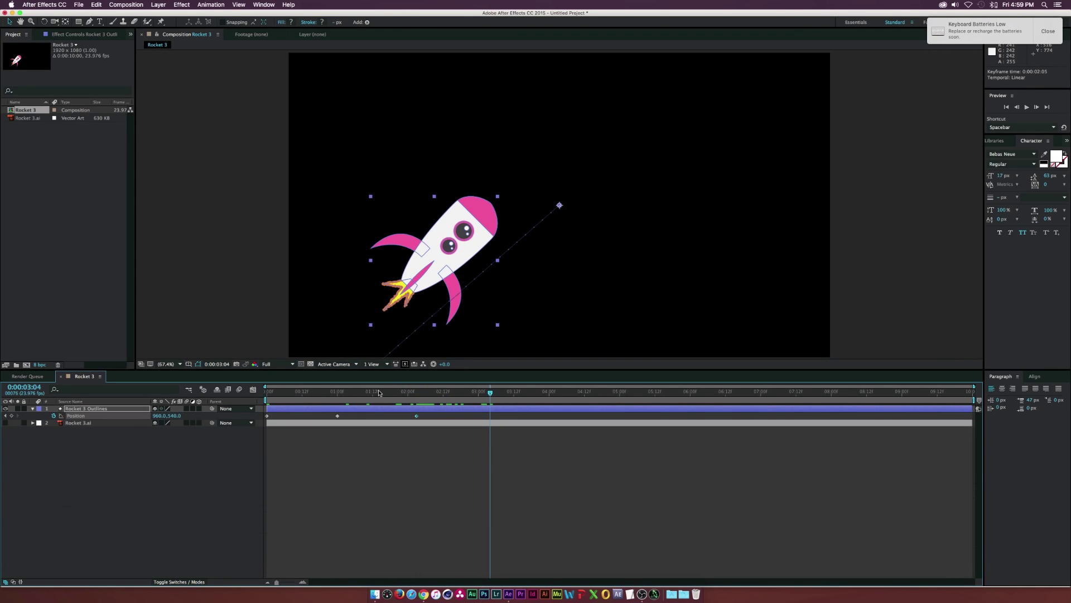
- Move the rocket beyond the frame's upper-right corner and shift that position keyframe to about 0:00:03:09
scroll(446, 262, "down", 3)
left_click_drag(520, 226, 678, 117)
left_click_drag(491, 416, 505, 416)
left_click_drag(492, 393, 466, 393)
- Reveal all animated properties of Rocket 3 Outlines and apply Easy Ease to every keyframe
left_click(117, 409)
key("u")
key("super+alt+a")
key("F9")
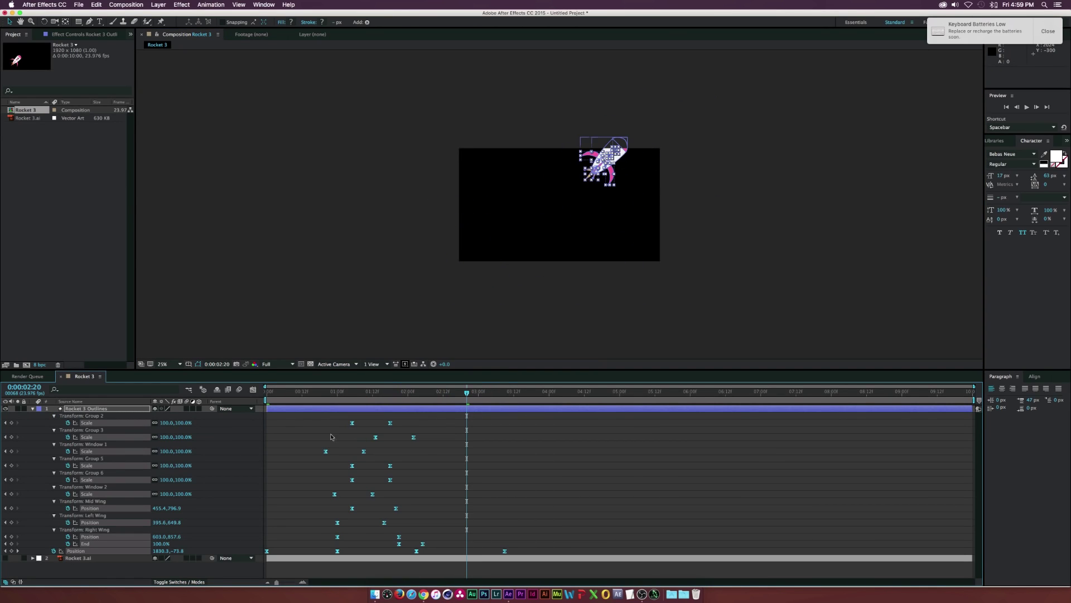